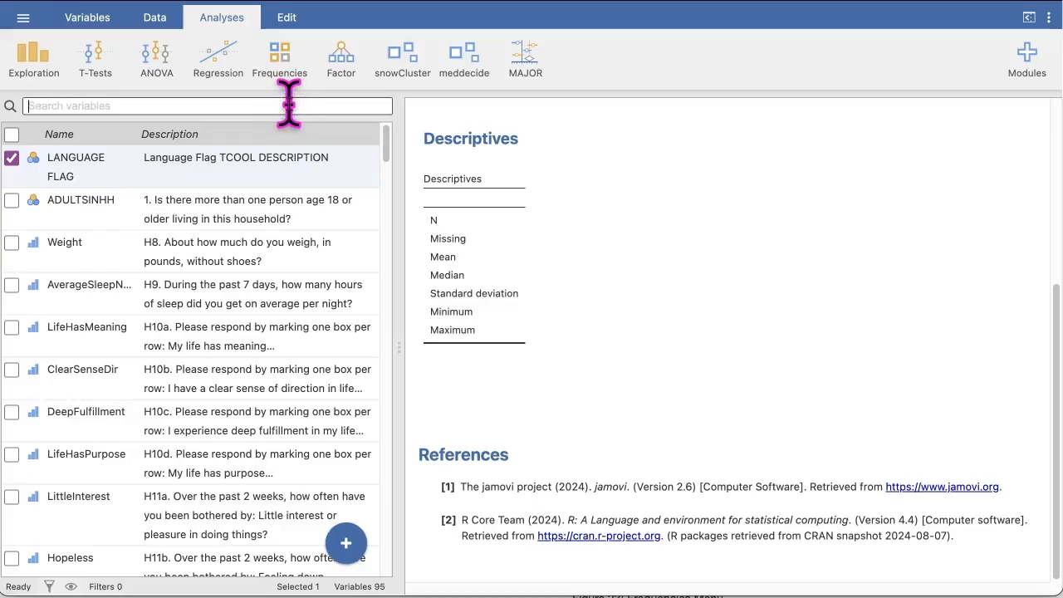
- Search the variable list for the smoking variables with "smoke", and for the age-group variables with "agegrp"
type("smoke")
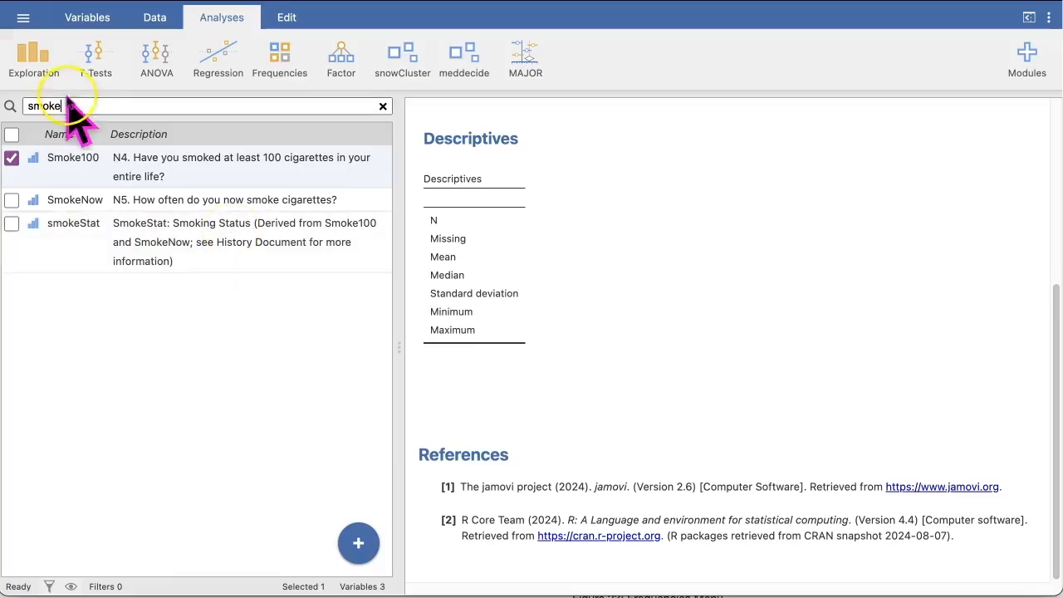
left_click_drag(77, 105, 0, 125)
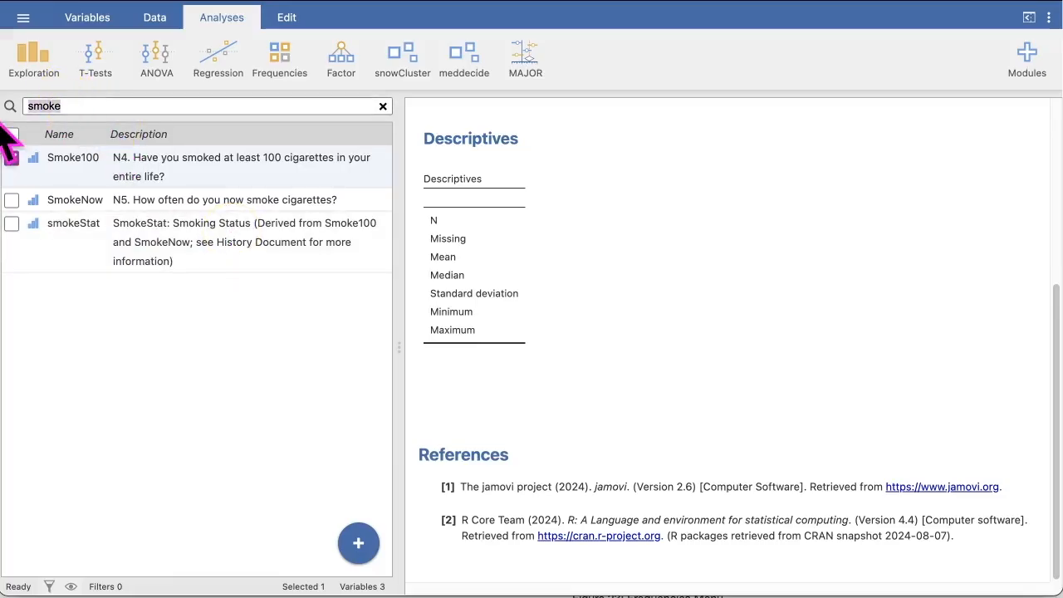
type("agegrp")
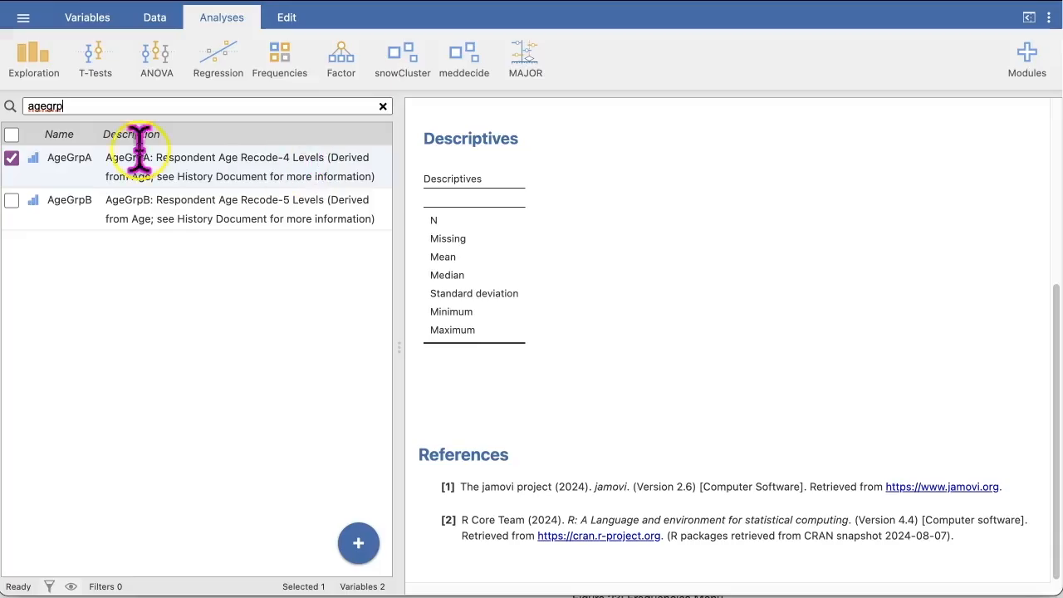
left_click(32, 170)
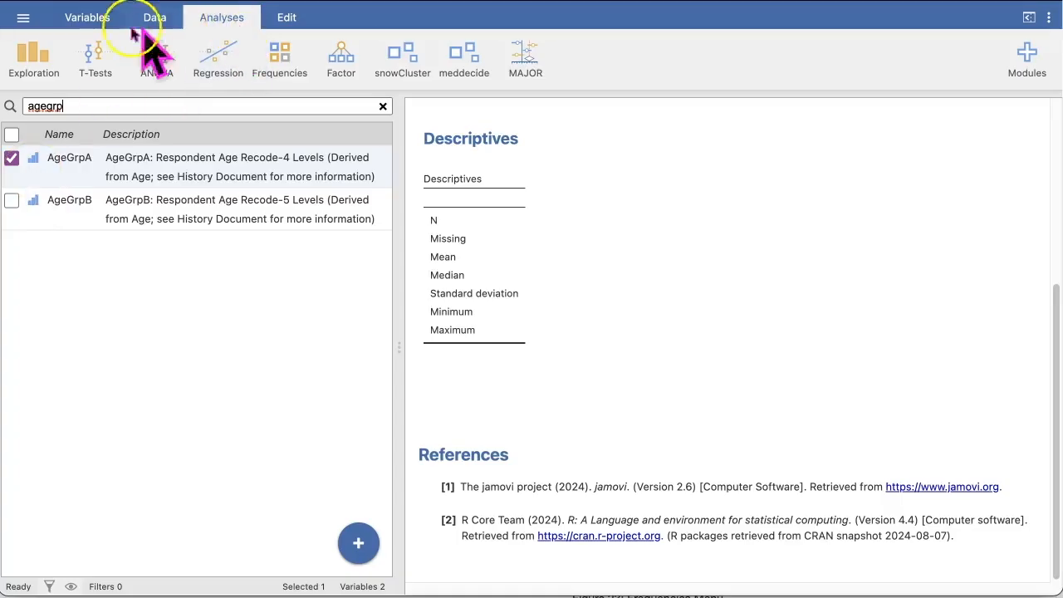
- Create a Descriptives analysis with smokeStat as the variable and turn on its frequency tables
left_click(33, 52)
left_click(48, 101)
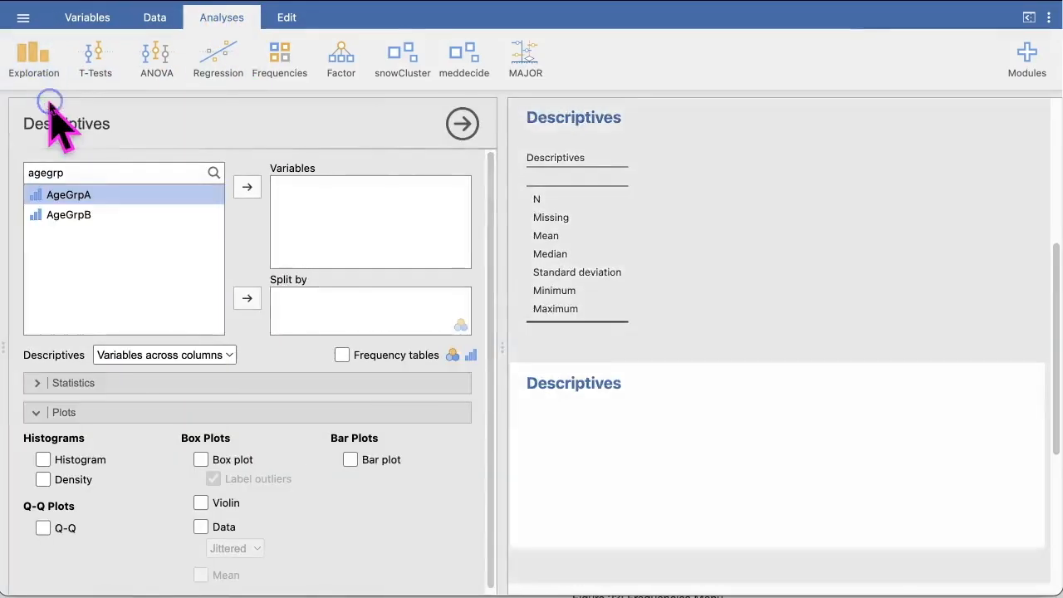
left_click(100, 172)
double_click(100, 172)
type("smoke")
left_click_drag(84, 235, 354, 226)
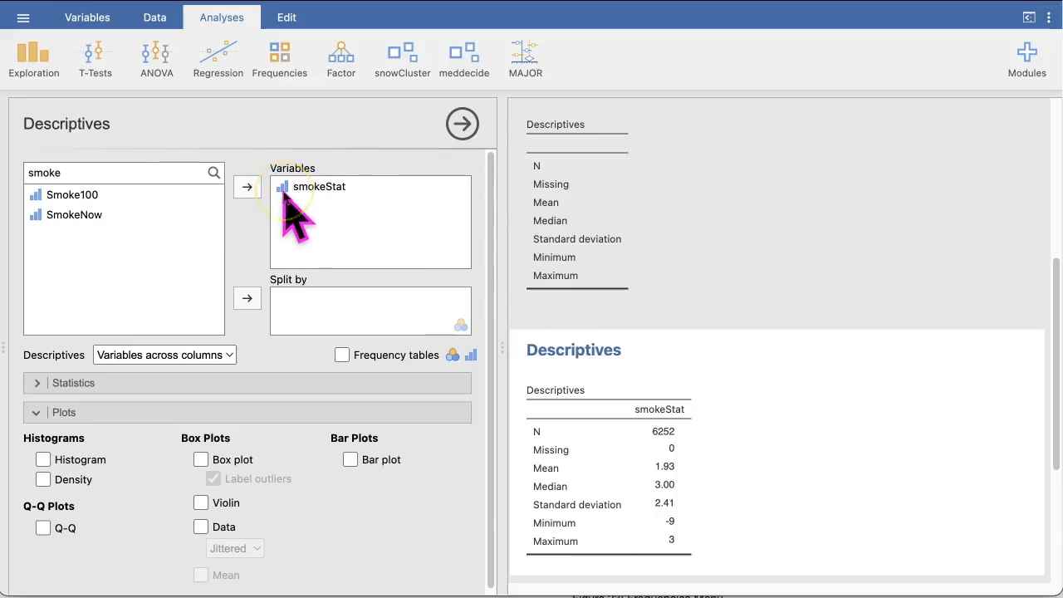
left_click(342, 356)
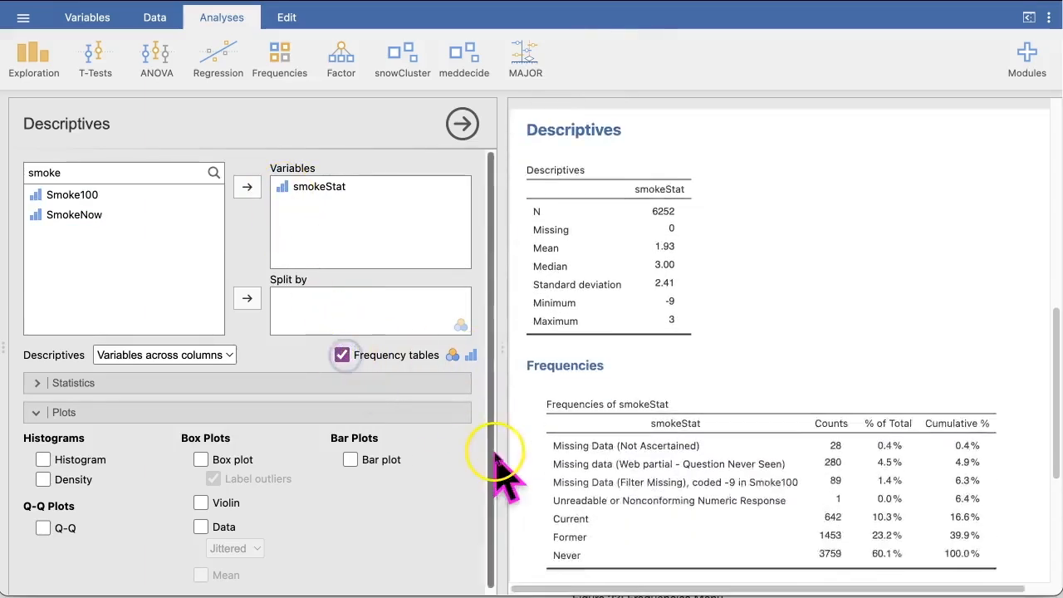
scroll(581, 415, "down", 2)
scroll(646, 508, "down", 1)
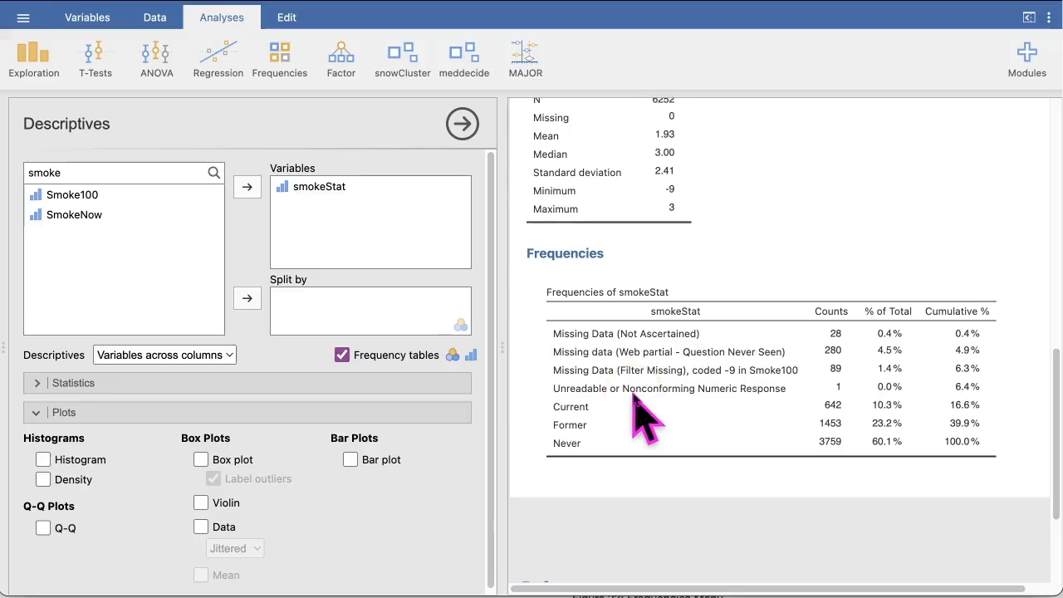
- Filter the variable list by "smoke" and open the setup of the smokeStat data variable
left_click(79, 17)
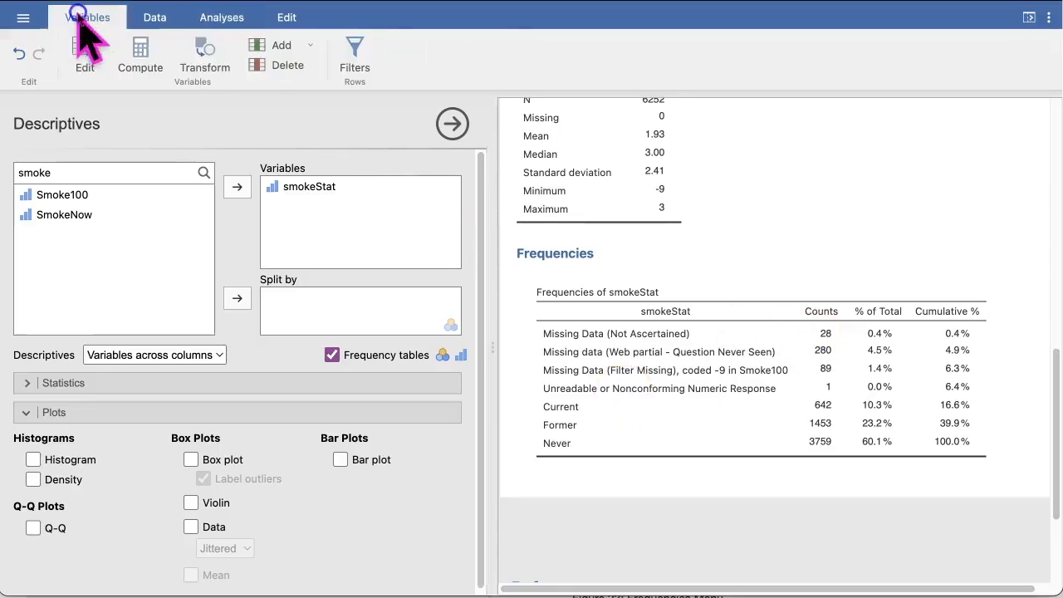
double_click(73, 108)
type("smoke")
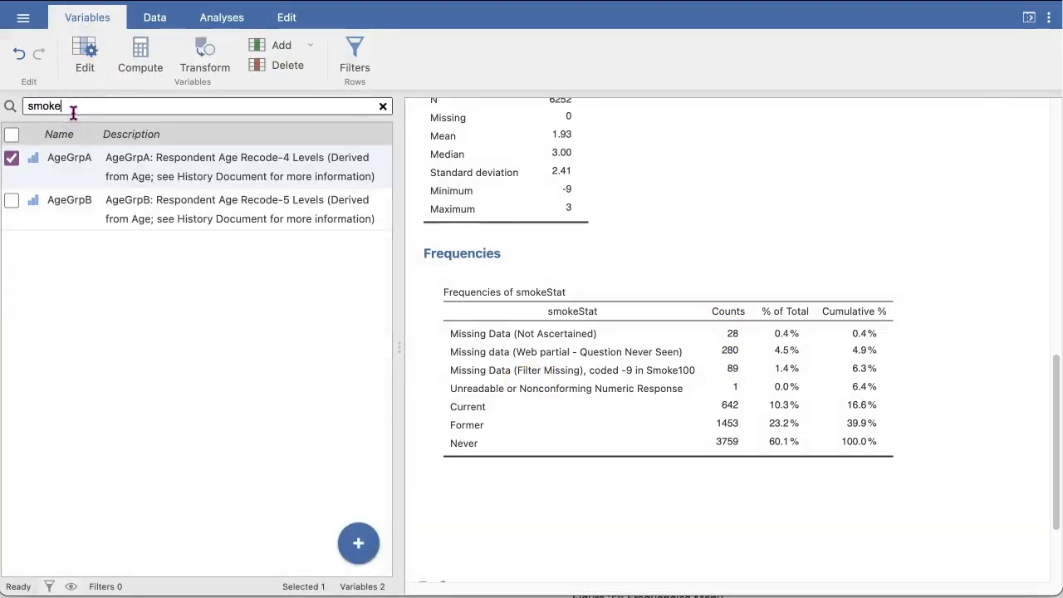
double_click(34, 222)
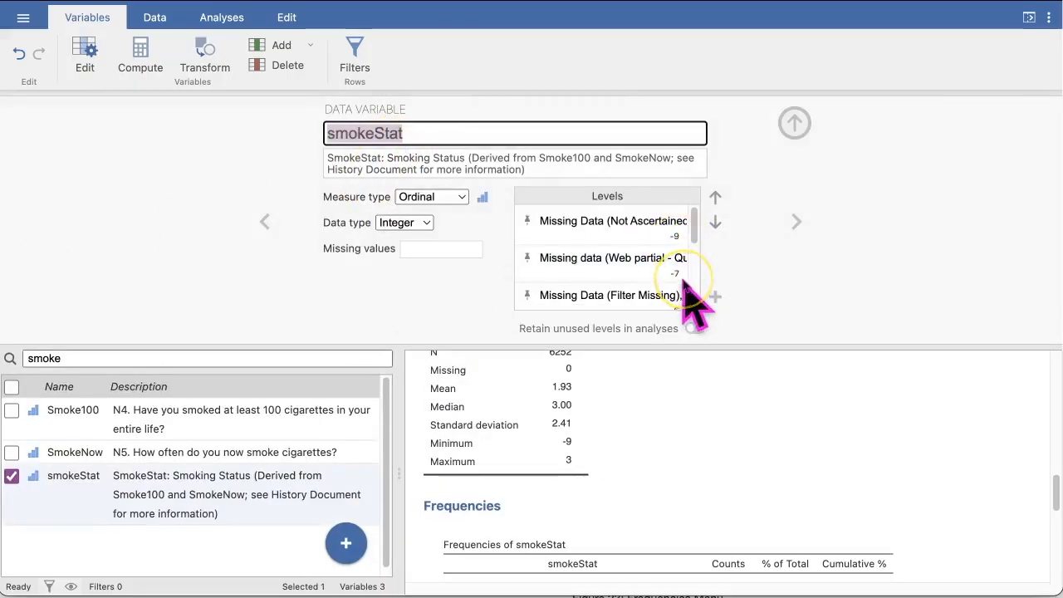
- Examine all of smokeStat's levels to identify which numeric codes stand for missing or unreadable data
scroll(684, 286, "down", 3)
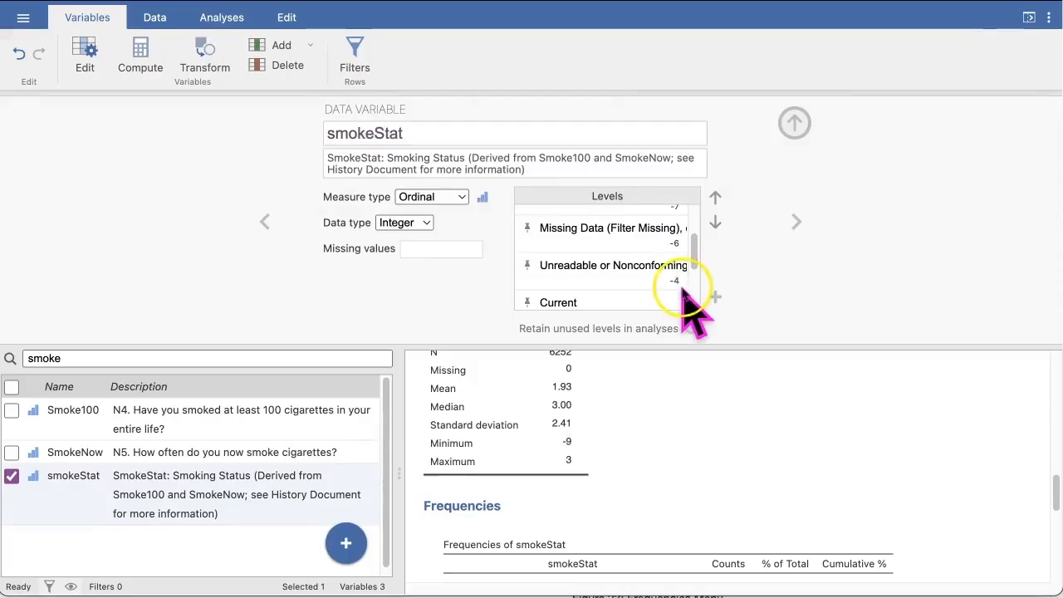
scroll(684, 291, "down", 2)
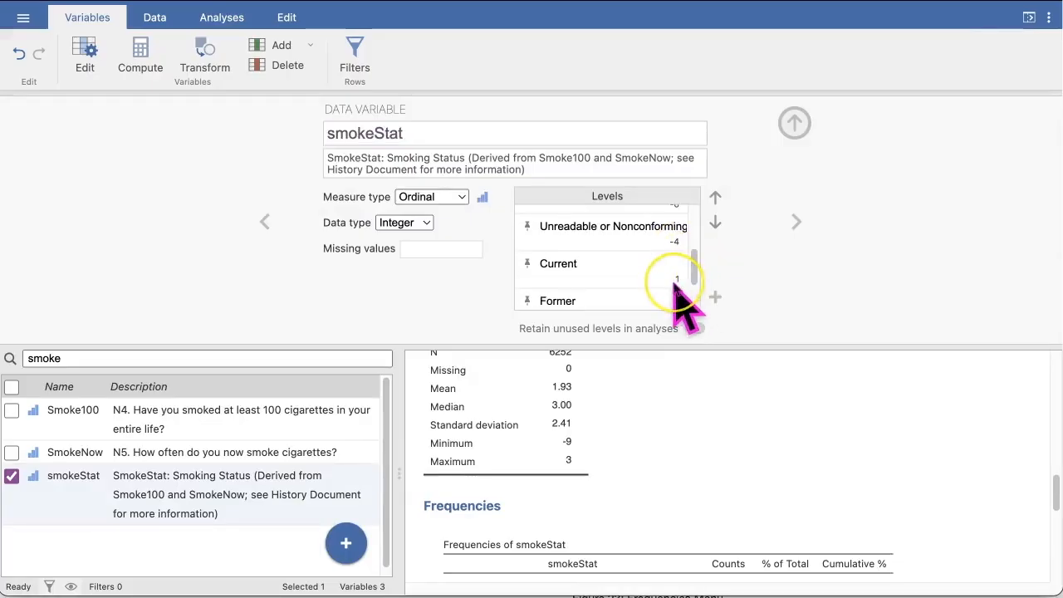
scroll(683, 299, "down", 1)
scroll(677, 286, "up", 1)
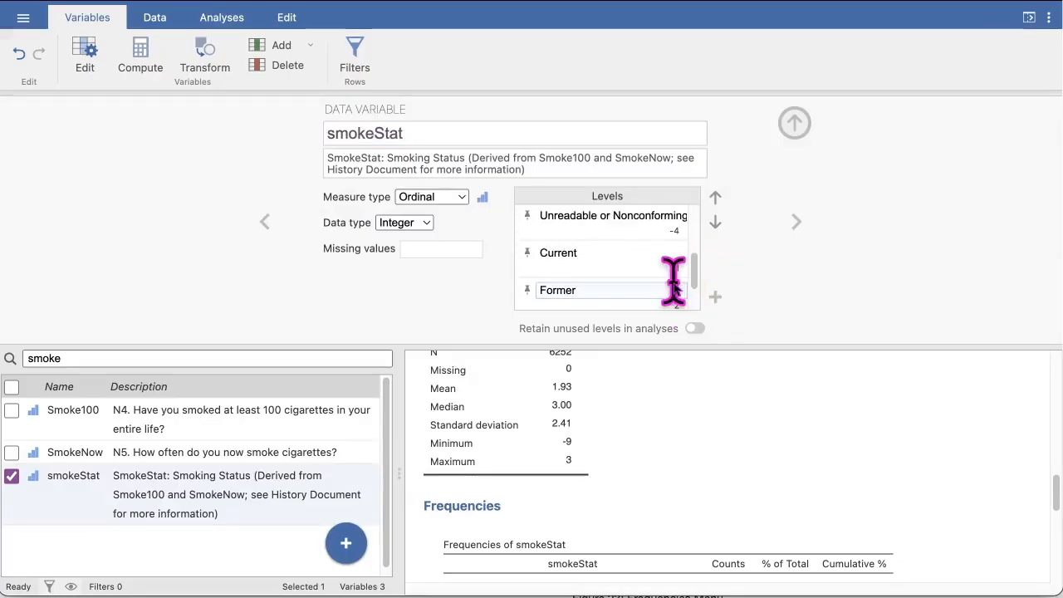
scroll(683, 284, "down", 1)
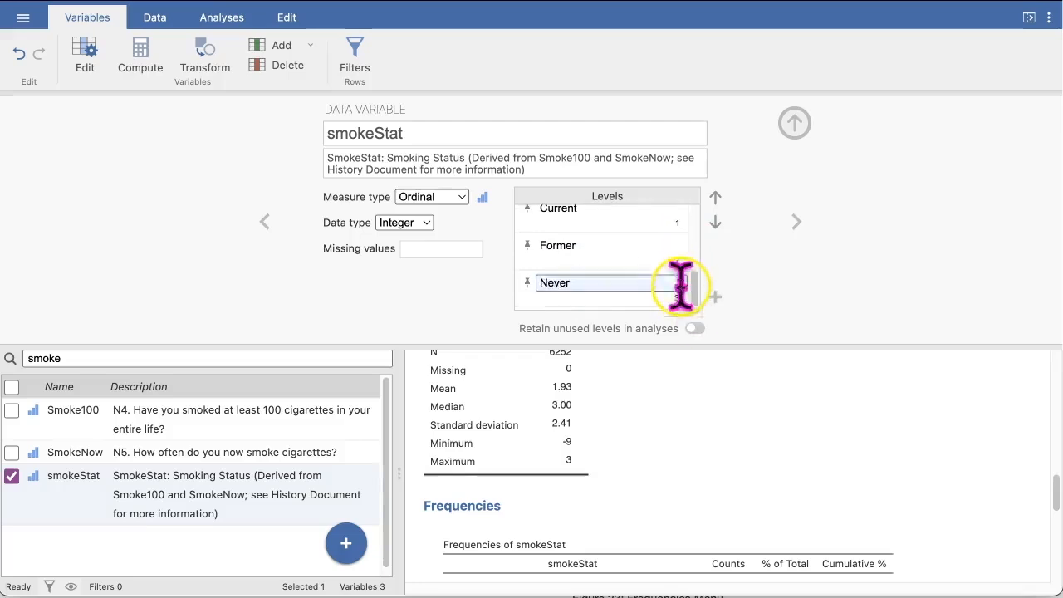
scroll(690, 328, "up", 1)
scroll(693, 320, "down", 1)
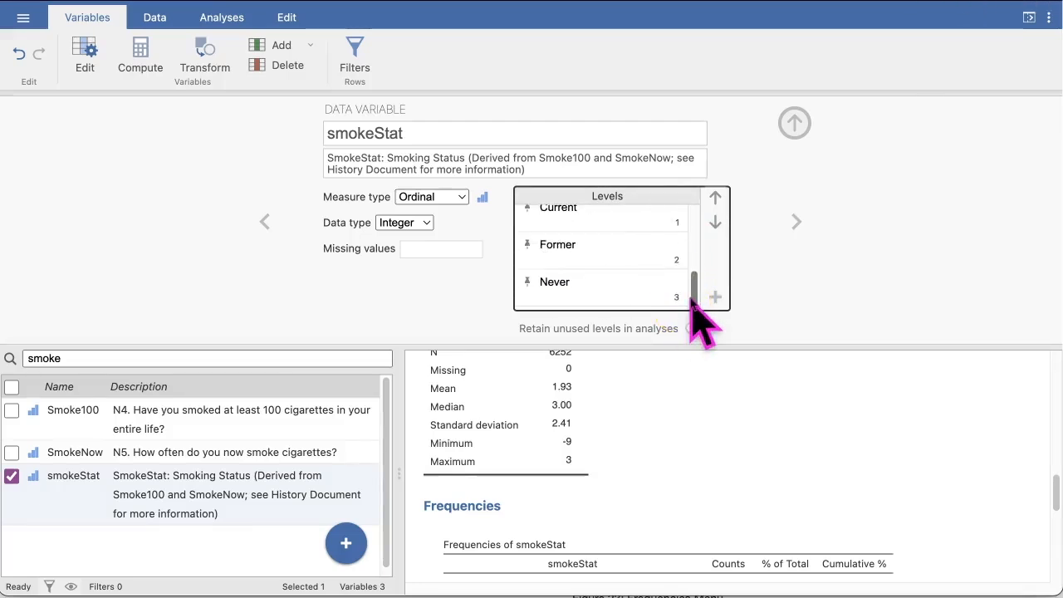
left_click_drag(700, 308, 689, 215)
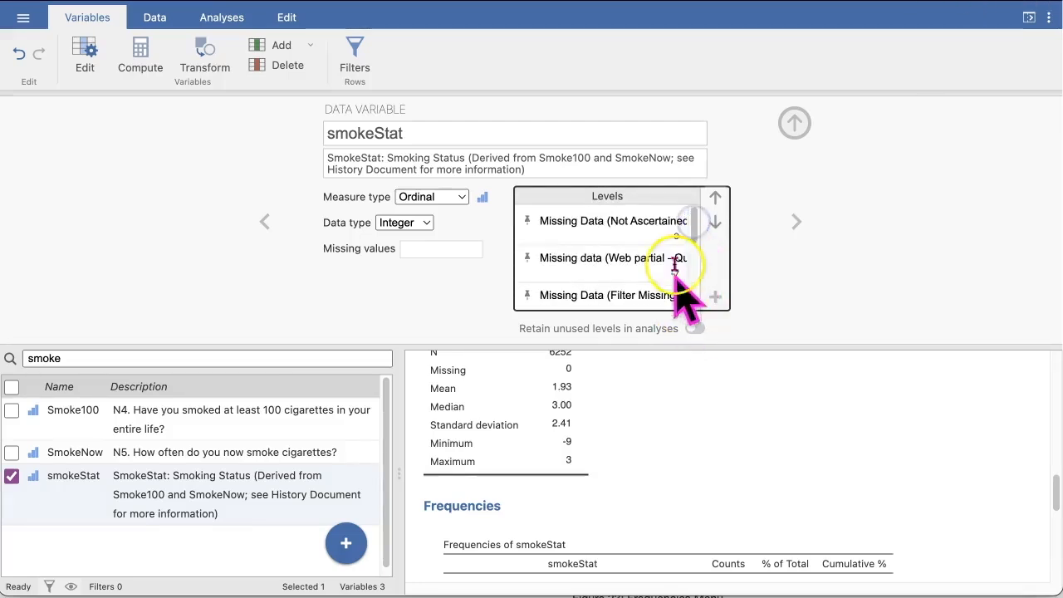
scroll(669, 291, "down", 1)
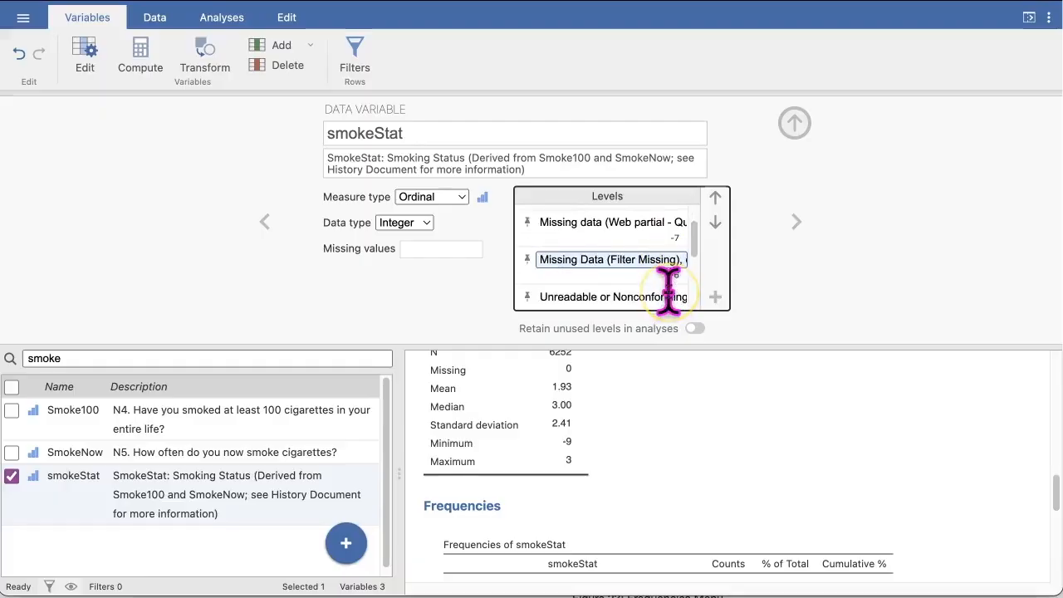
scroll(615, 297, "down", 1)
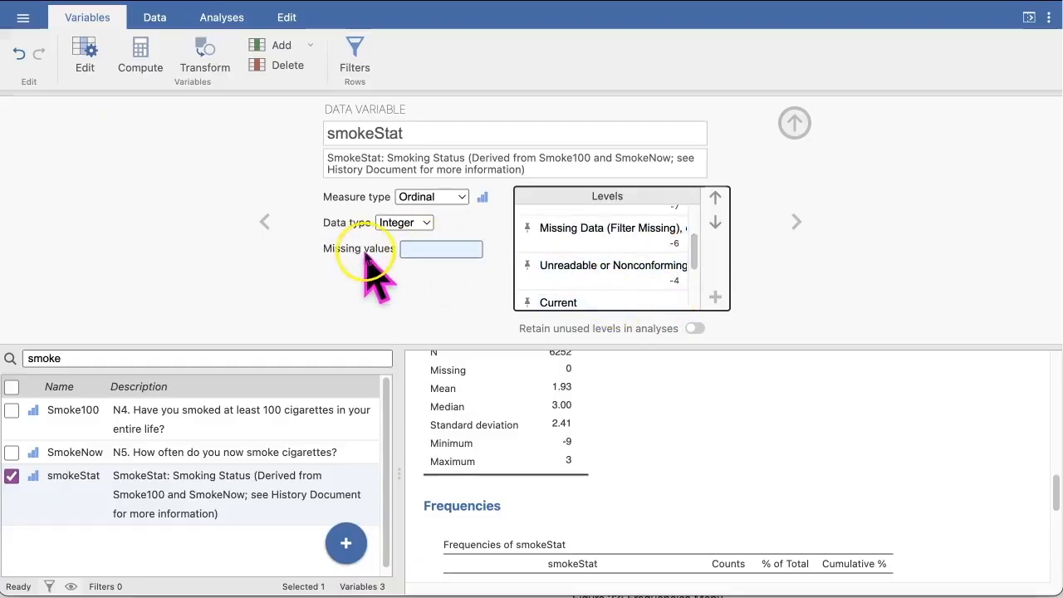
- Define smokeStat's missing values for when the source equals -9 and when it equals -7
left_click(440, 257)
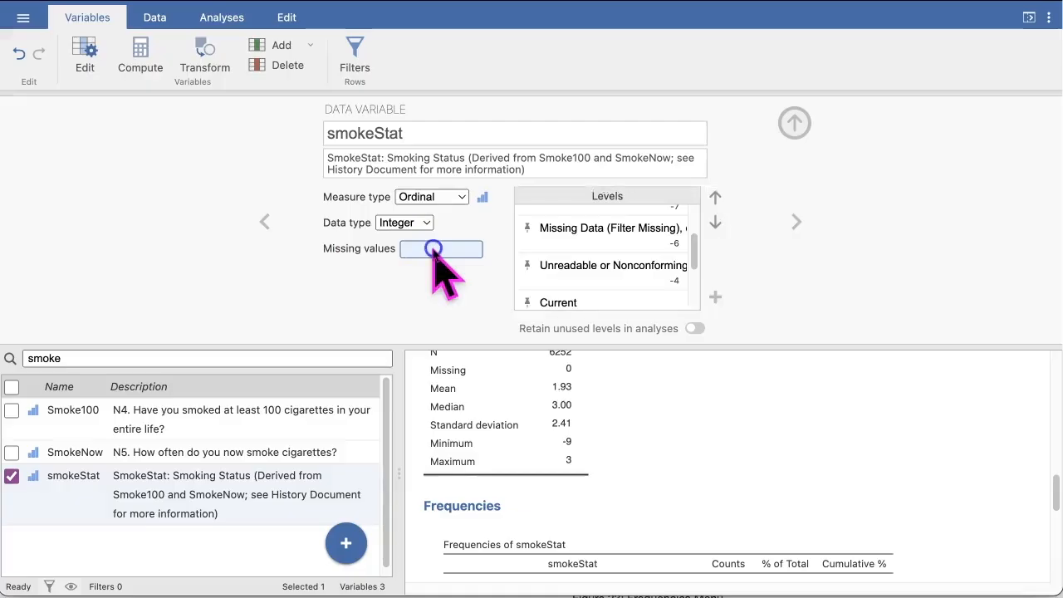
left_click(461, 301)
type("== -9")
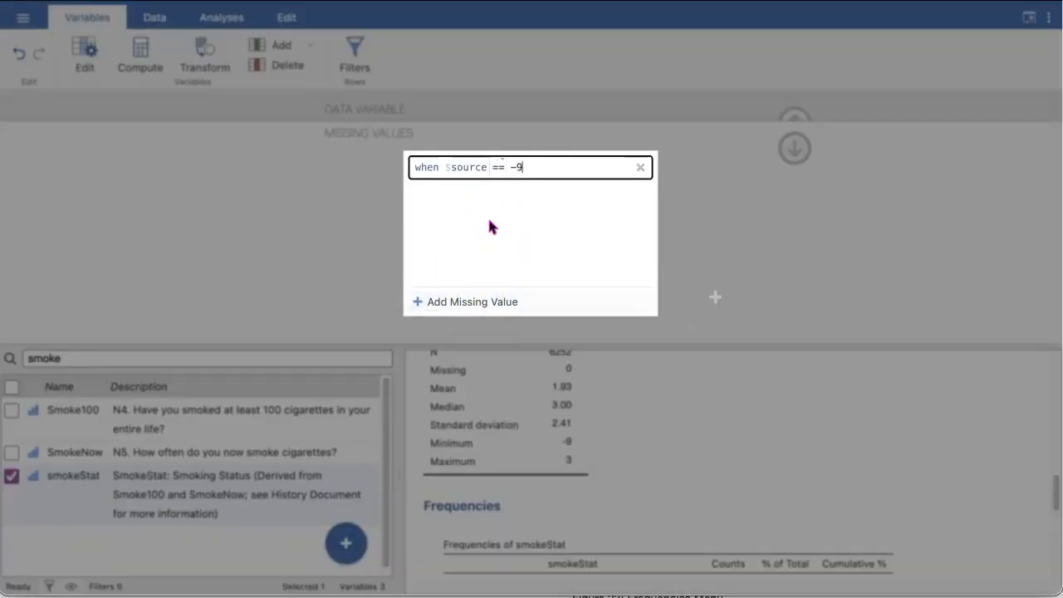
key("Return")
left_click(458, 302)
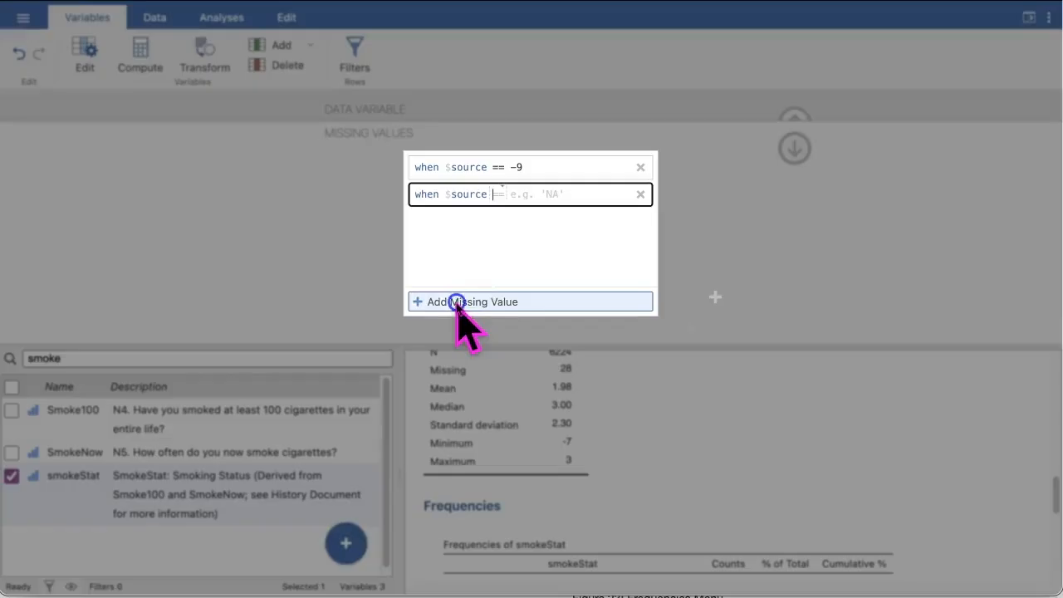
type("== -")
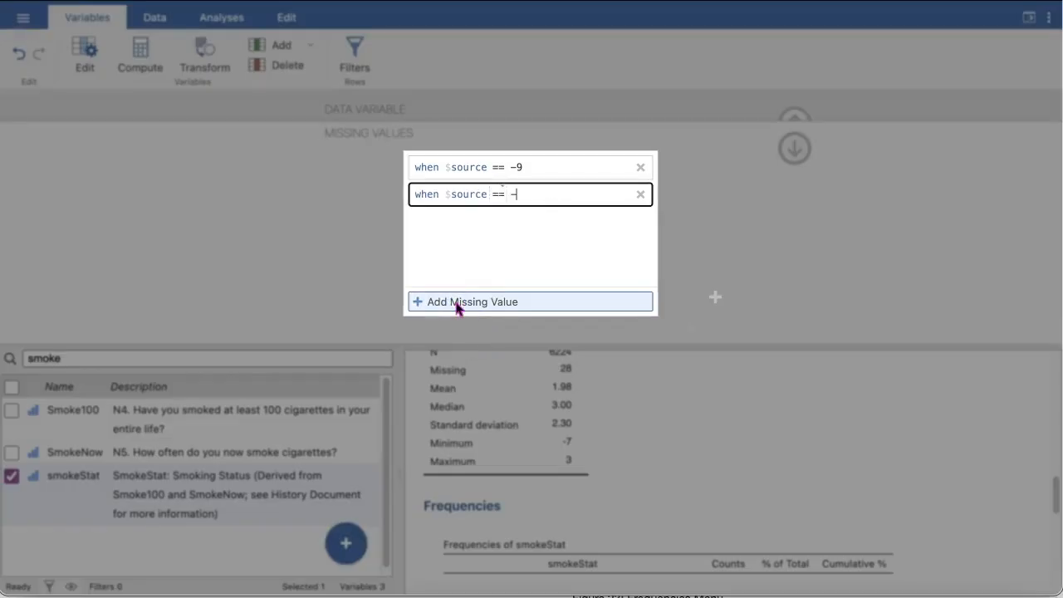
type("7")
key("Return")
- Add two more missing-value rules to smokeStat for source values equal to -6 and -4
left_click(501, 301)
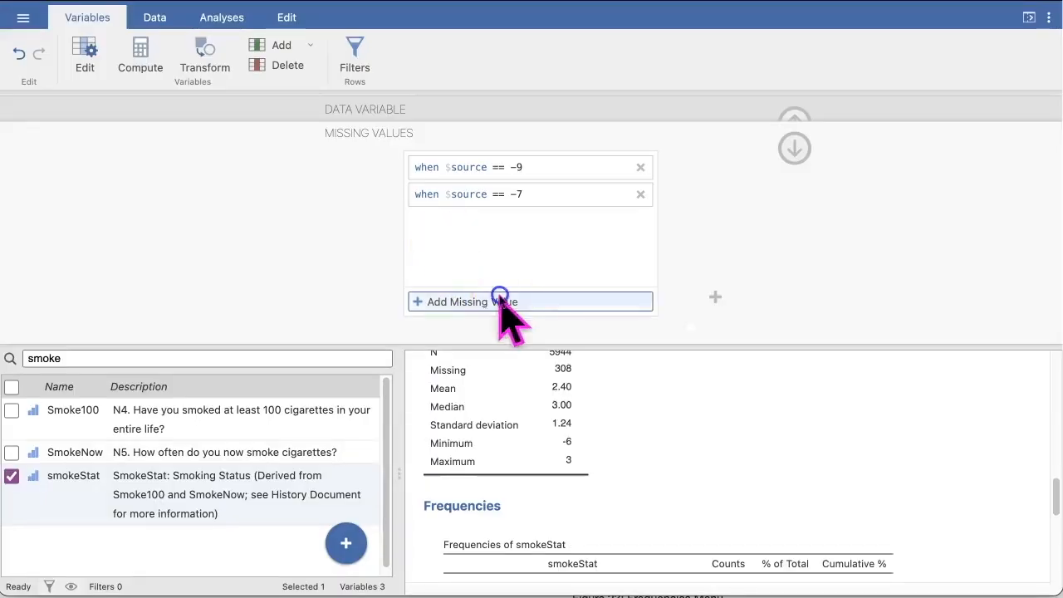
type("=")
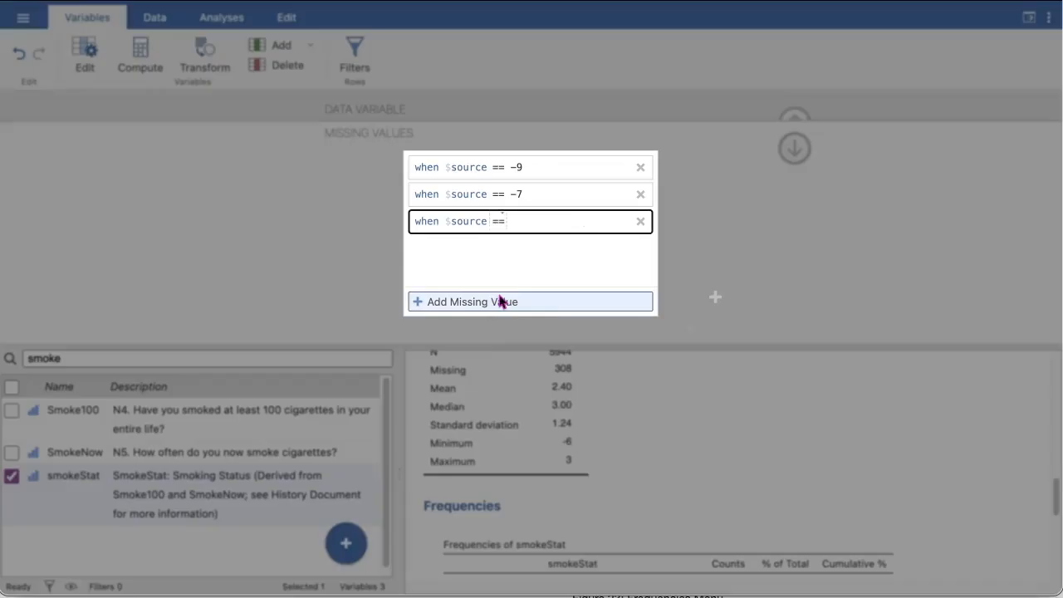
type("= -6")
key("Return")
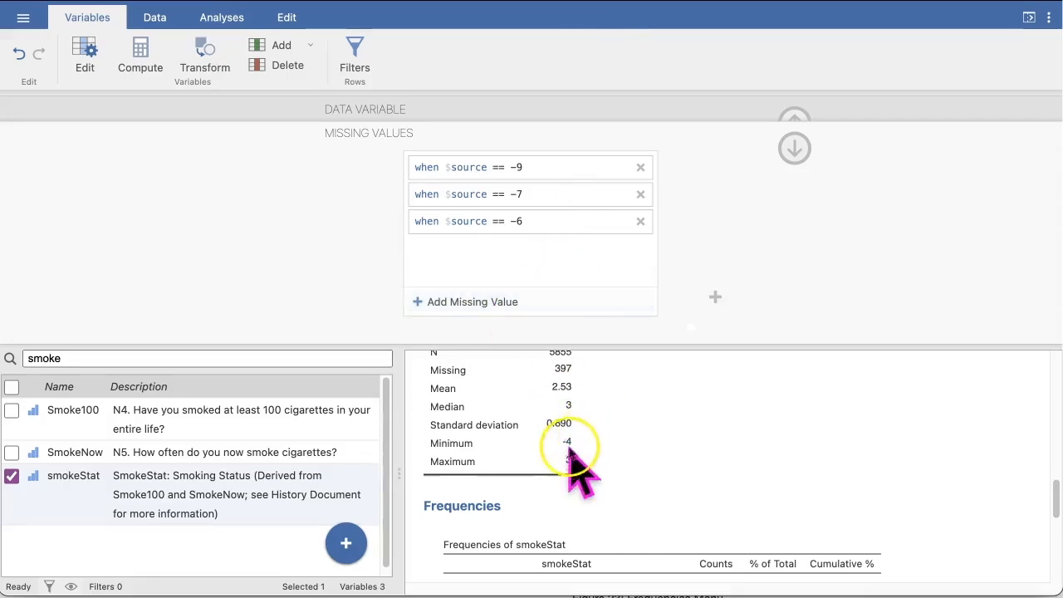
left_click(511, 301)
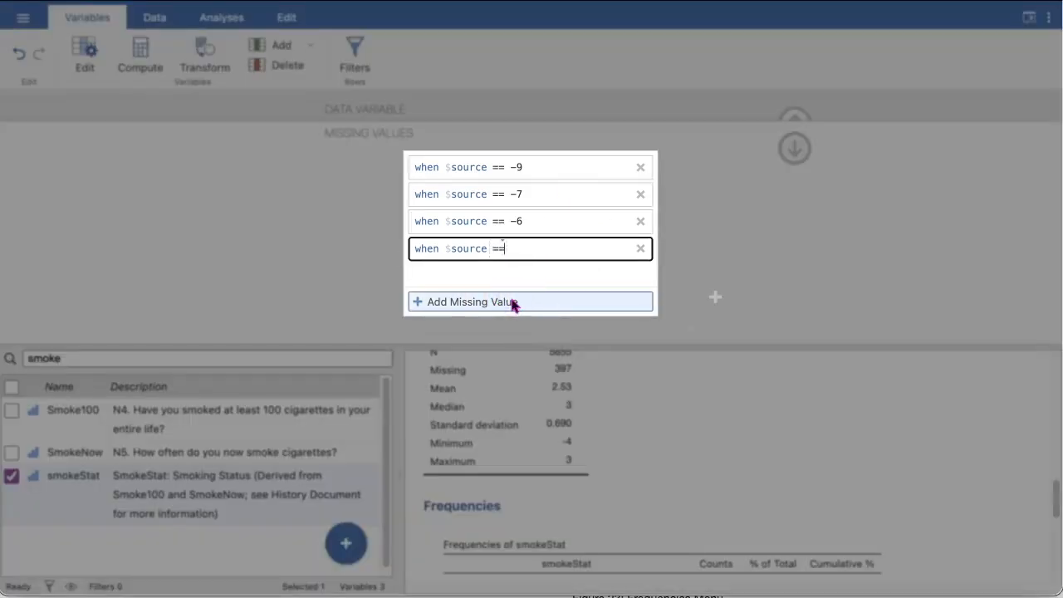
key("Return")
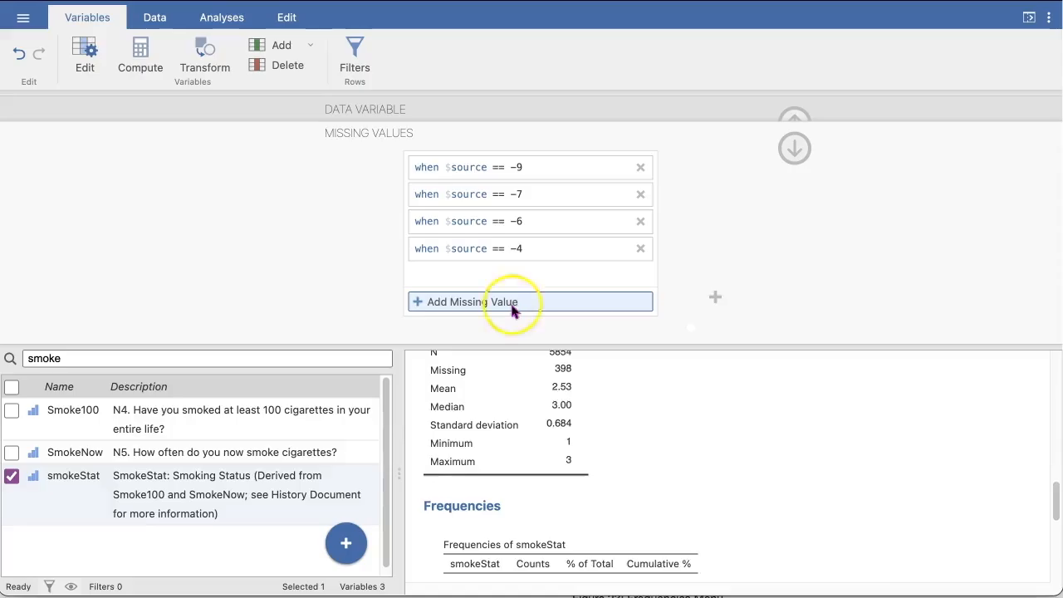
- Review the smokeStat frequency table in the results and close the missing-values and variable editors
scroll(722, 440, "down", 4)
scroll(727, 424, "down", 1)
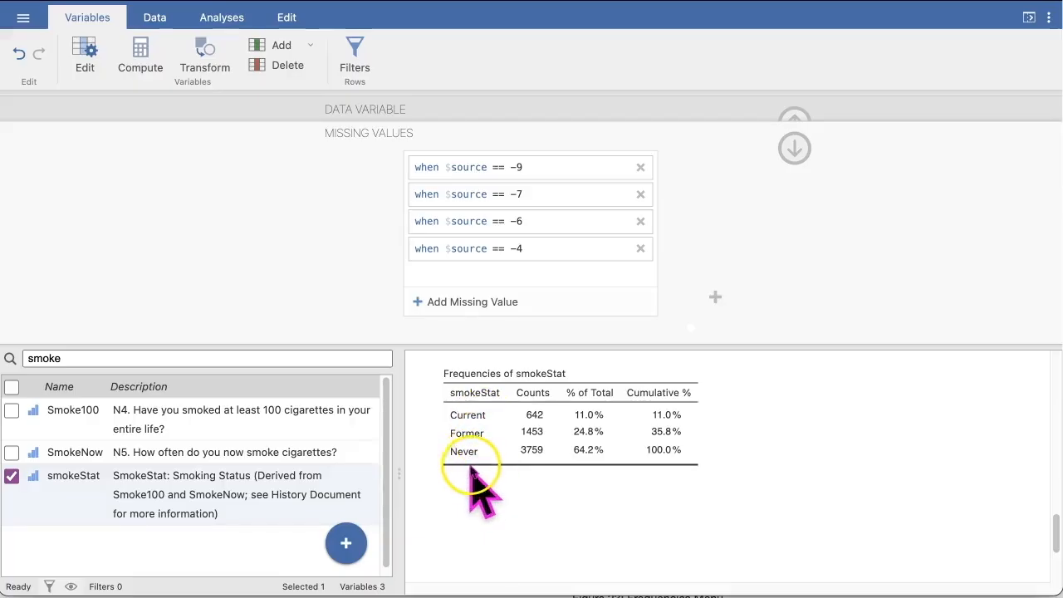
left_click(793, 149)
left_click(794, 121)
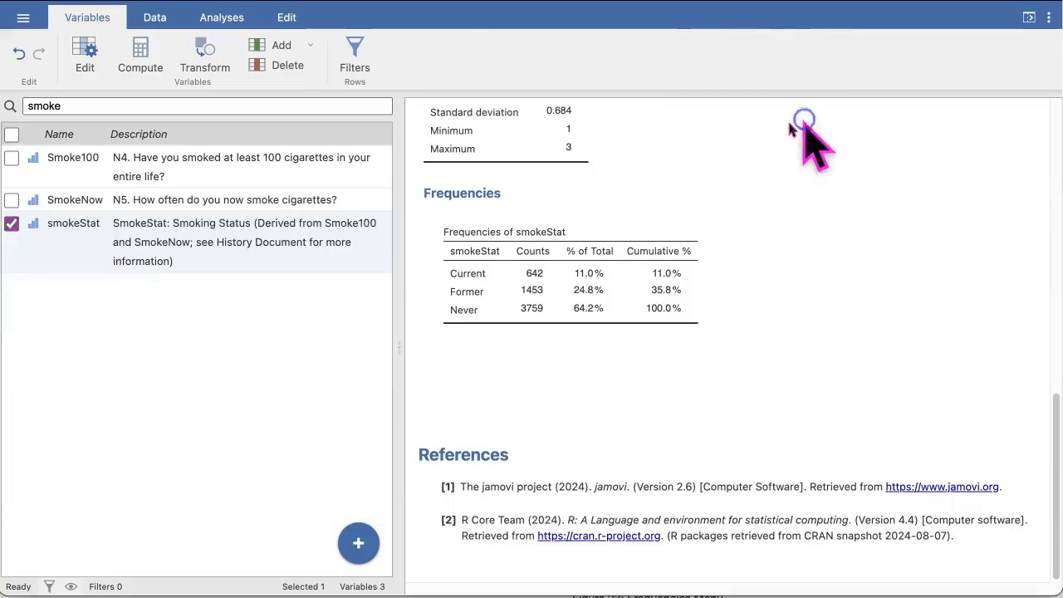
- Create a new Descriptives analysis with AgeGrpA as the variable and turn on its frequency tables
left_click(222, 18)
left_click(43, 58)
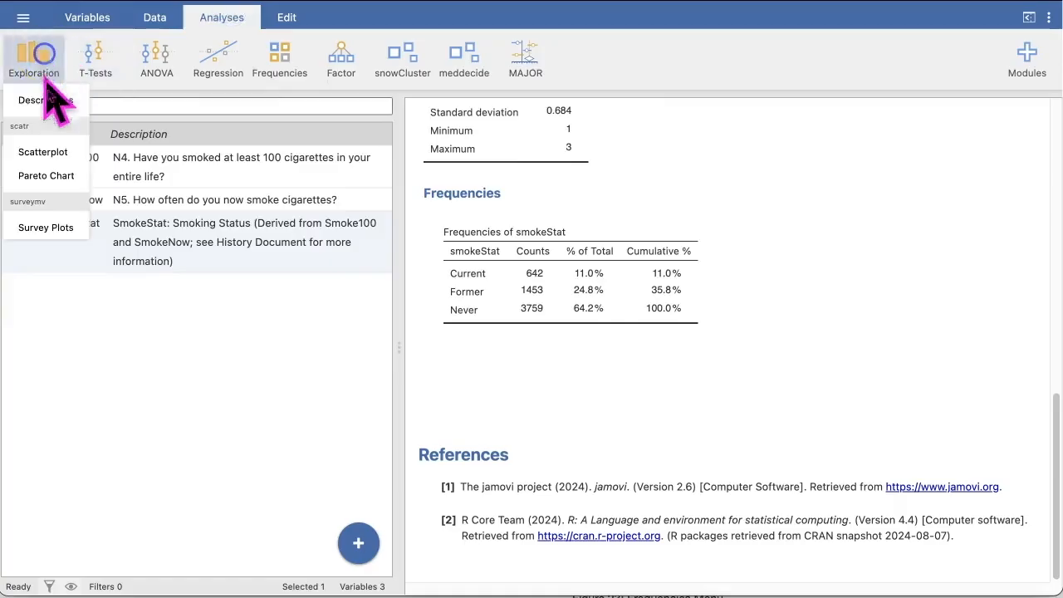
left_click(48, 93)
double_click(81, 171)
type("age")
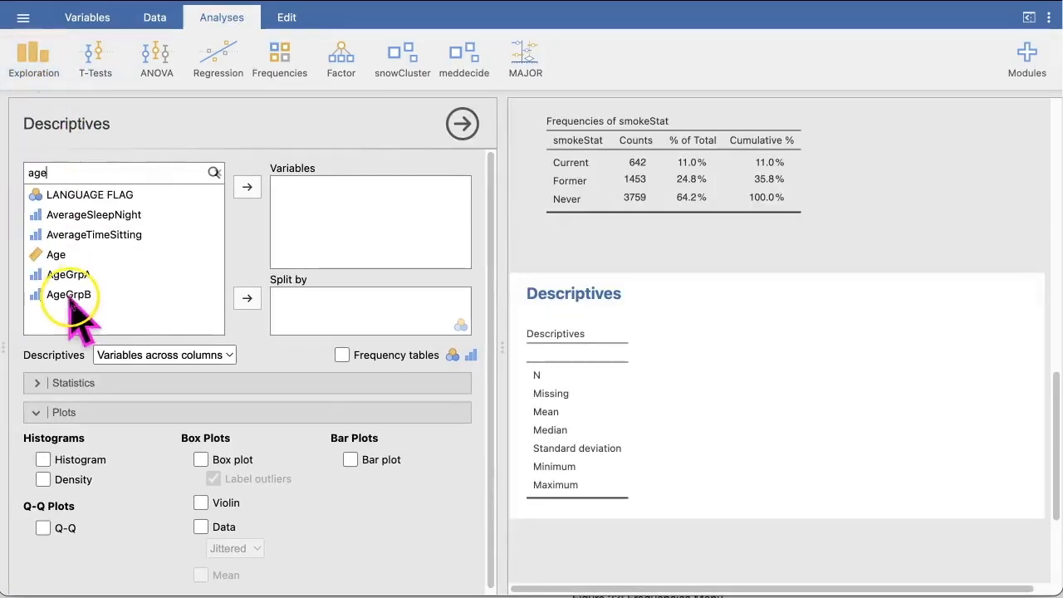
left_click(50, 274)
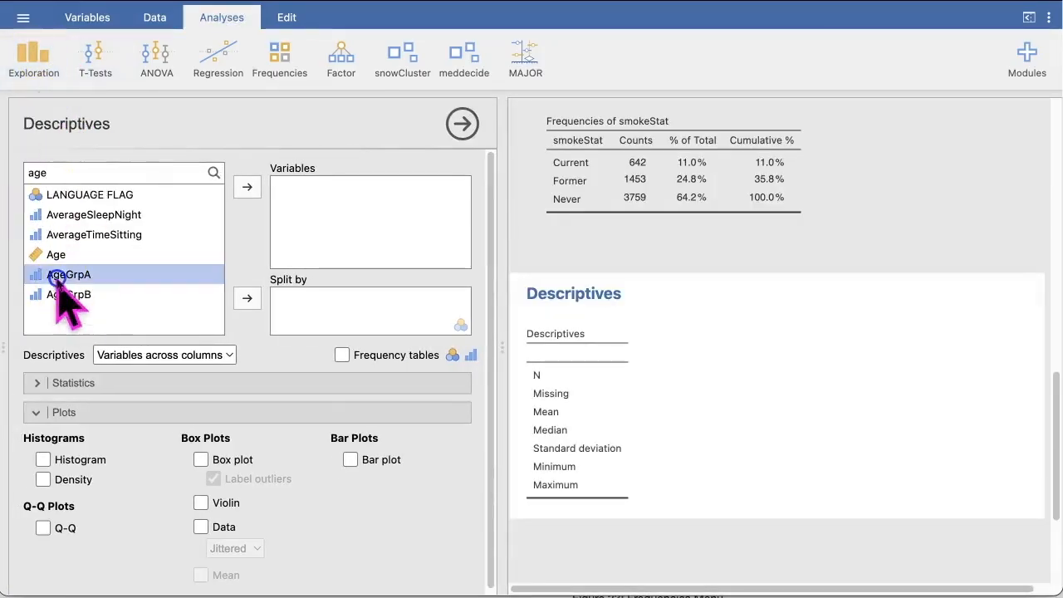
left_click(248, 189)
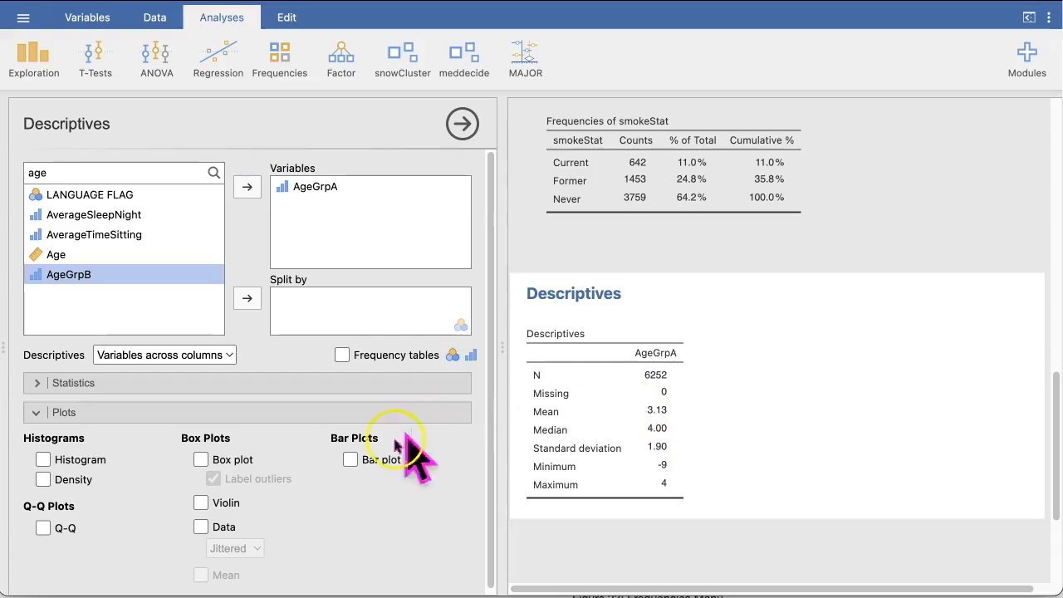
left_click(340, 355)
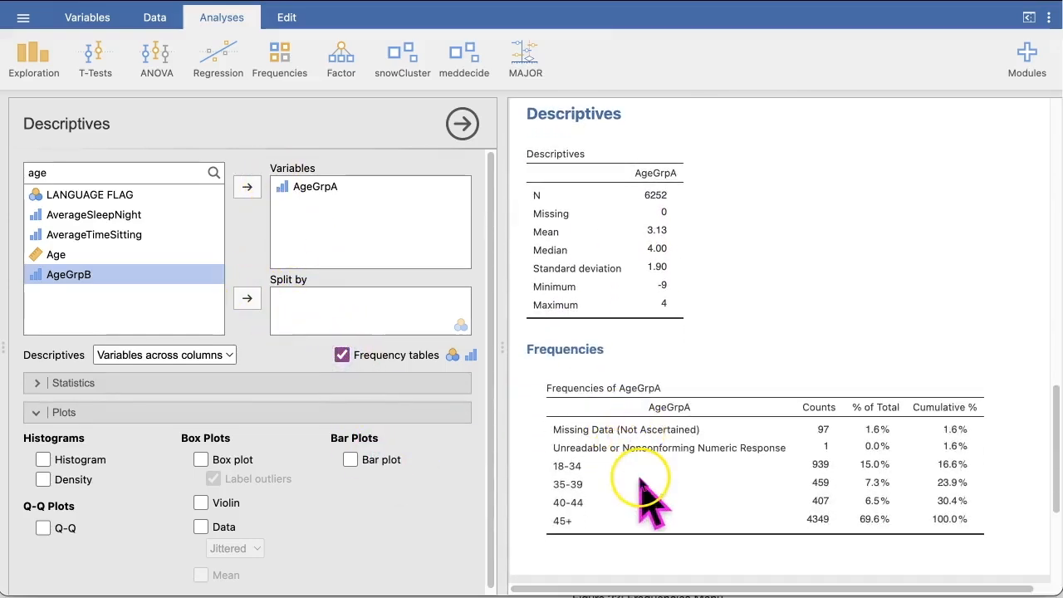
- Search the variable list for agegrp, open AgeGrpA's variable settings and look through its level codes
left_click(88, 17)
left_click(28, 105)
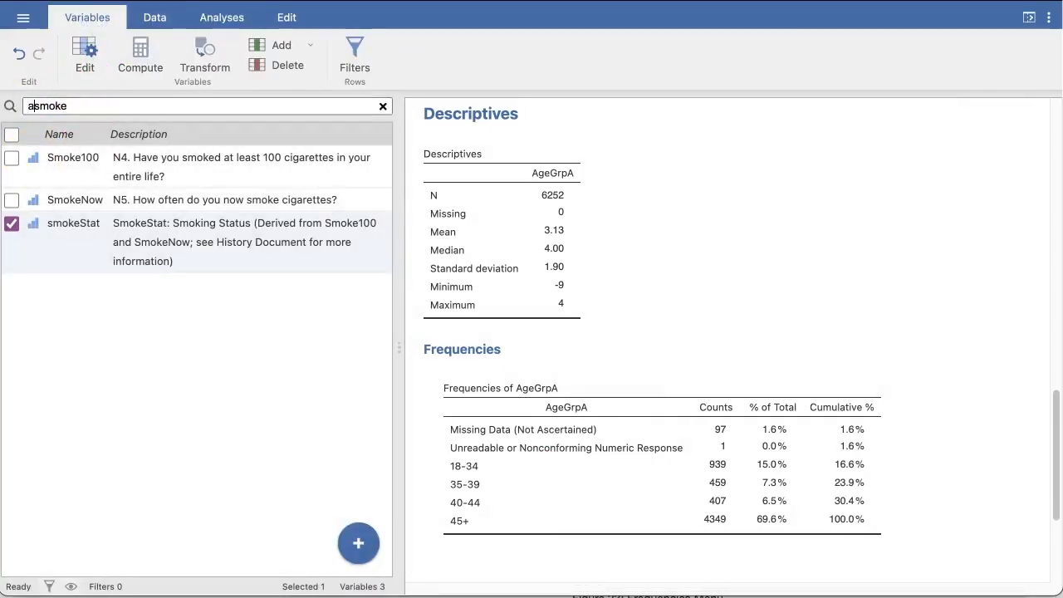
key("super+a")
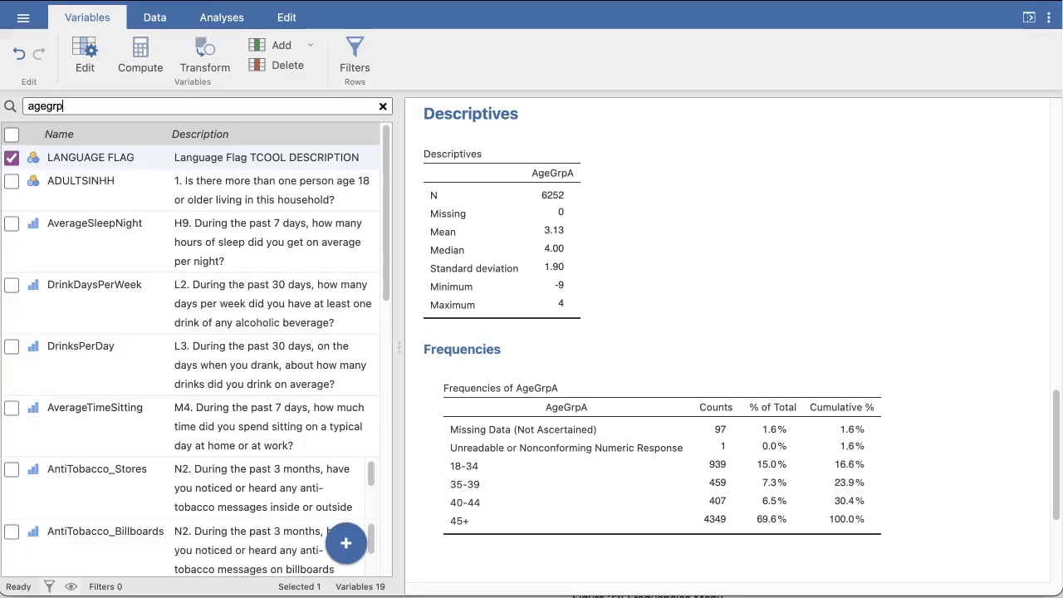
type("agegrp")
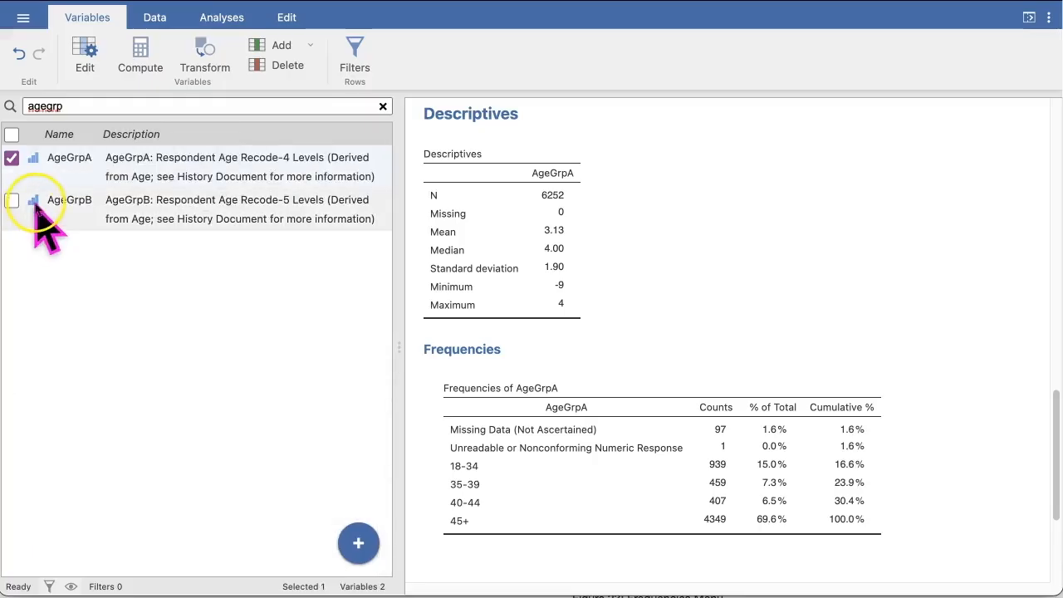
double_click(33, 161)
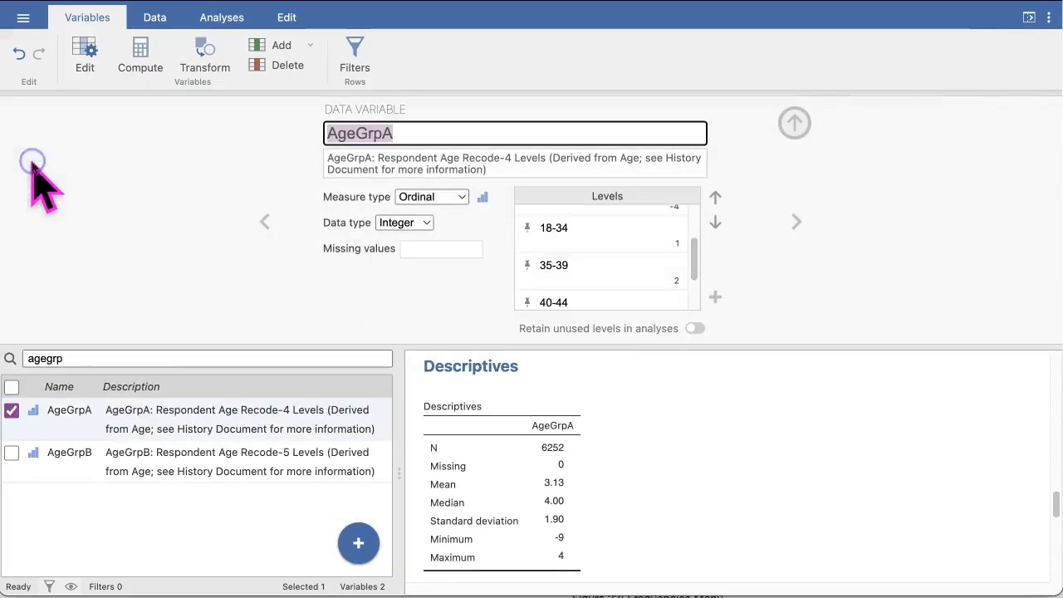
scroll(664, 241, "up", 3)
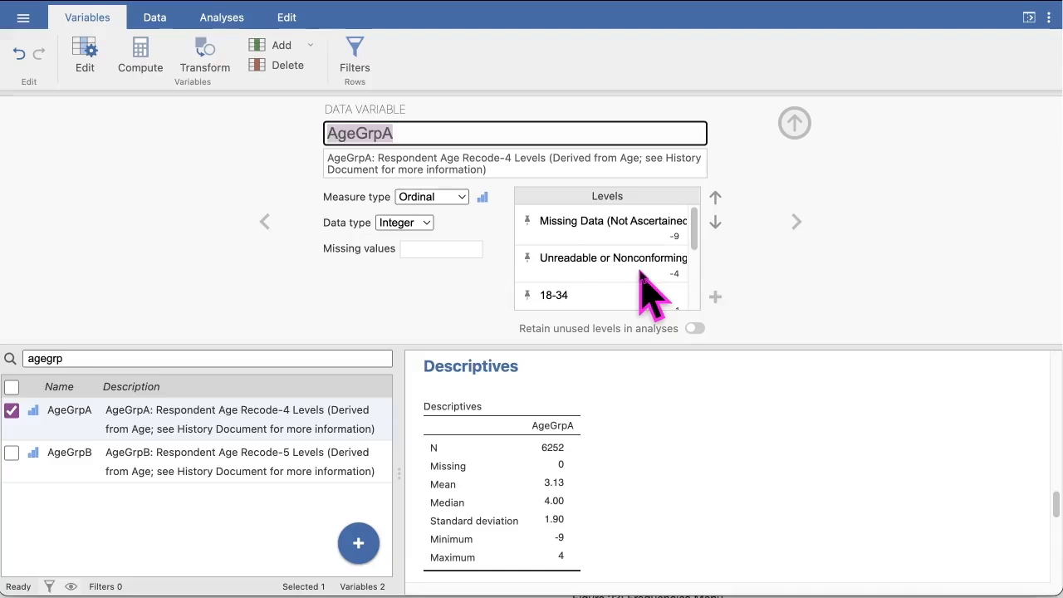
- Define AgeGrpA's missing values for when the source equals -9 and when it equals -4
left_click(428, 250)
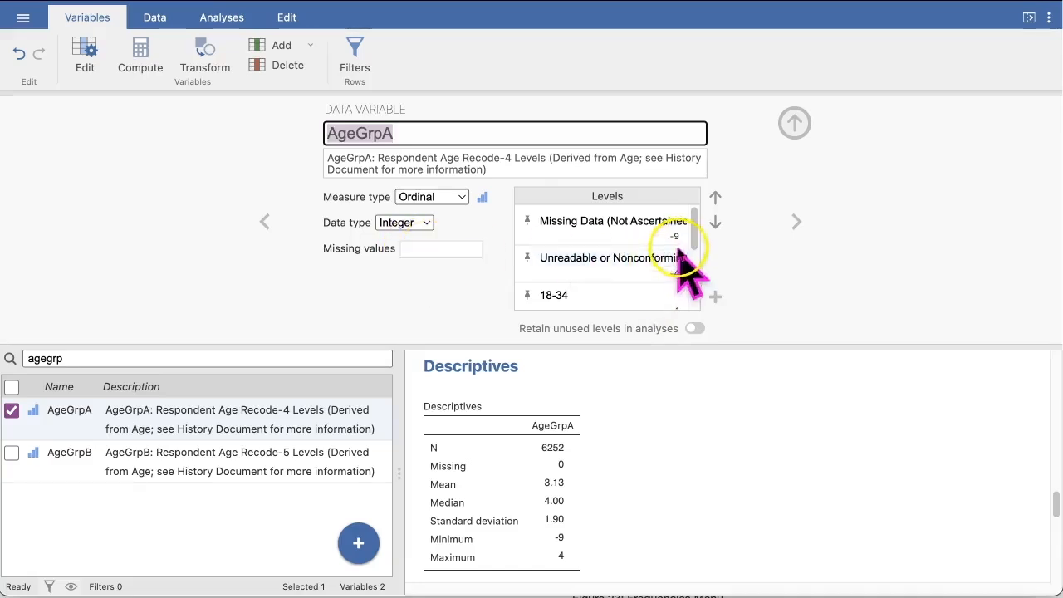
left_click(436, 248)
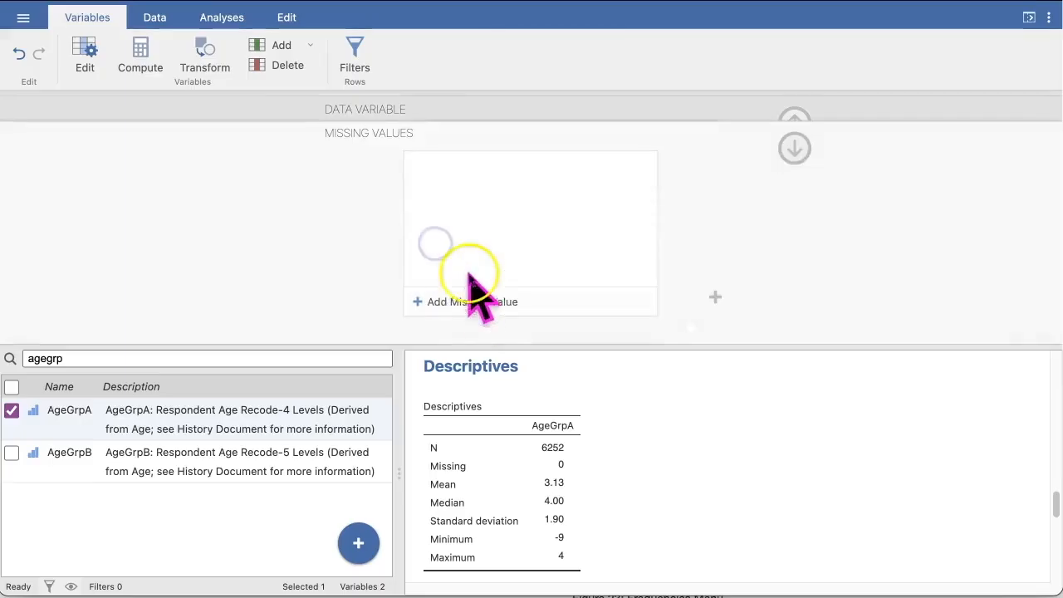
left_click(465, 301)
type("-9")
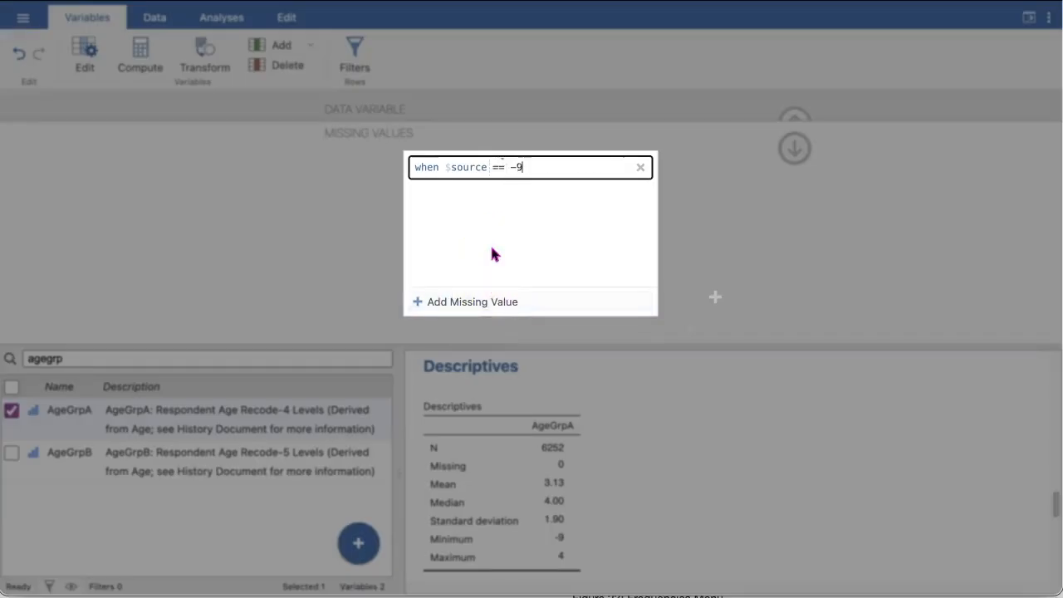
key("Return")
left_click(468, 301)
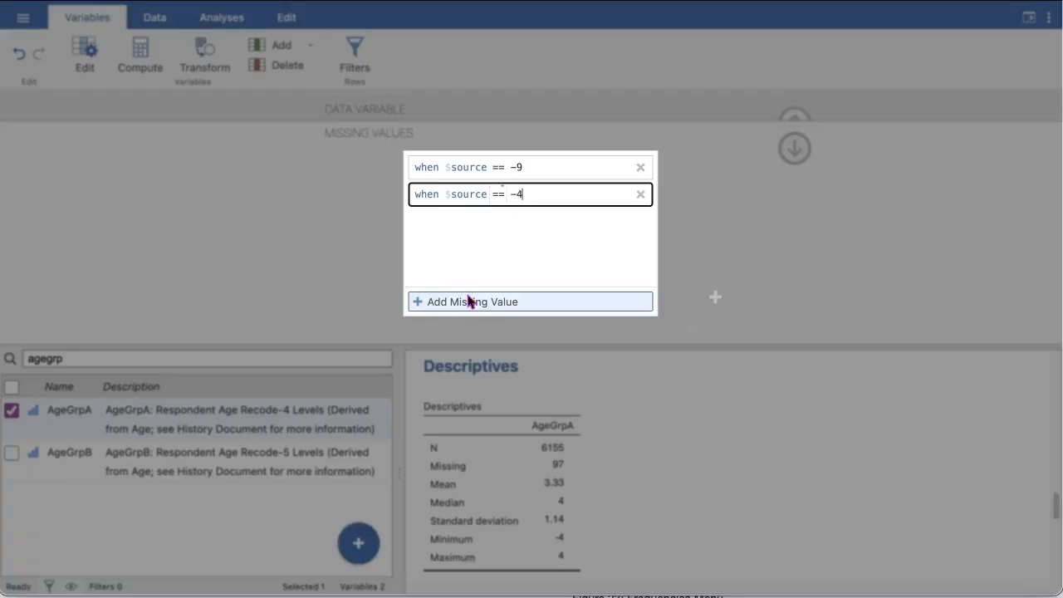
key("Return")
- Review the AgeGrpA frequency table in the results and close the missing-values and variable editors
scroll(610, 544, "down", 5)
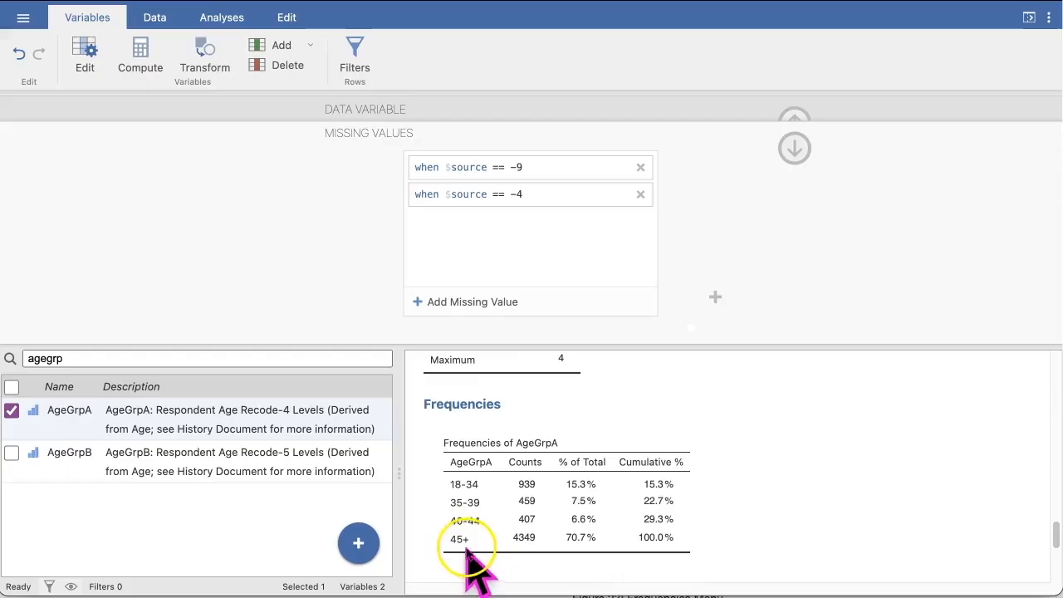
left_click(794, 146)
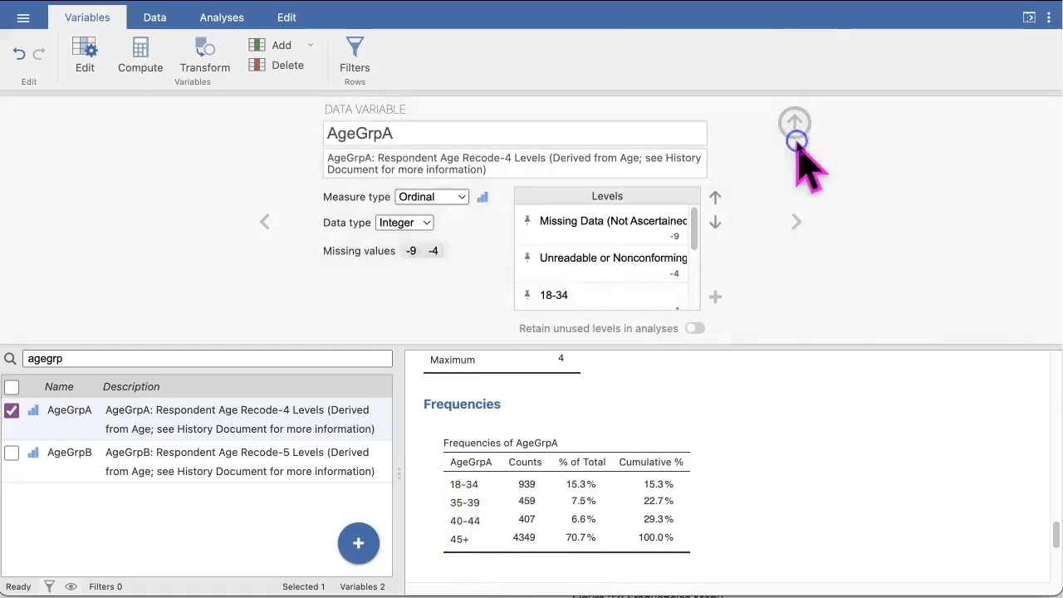
left_click(794, 122)
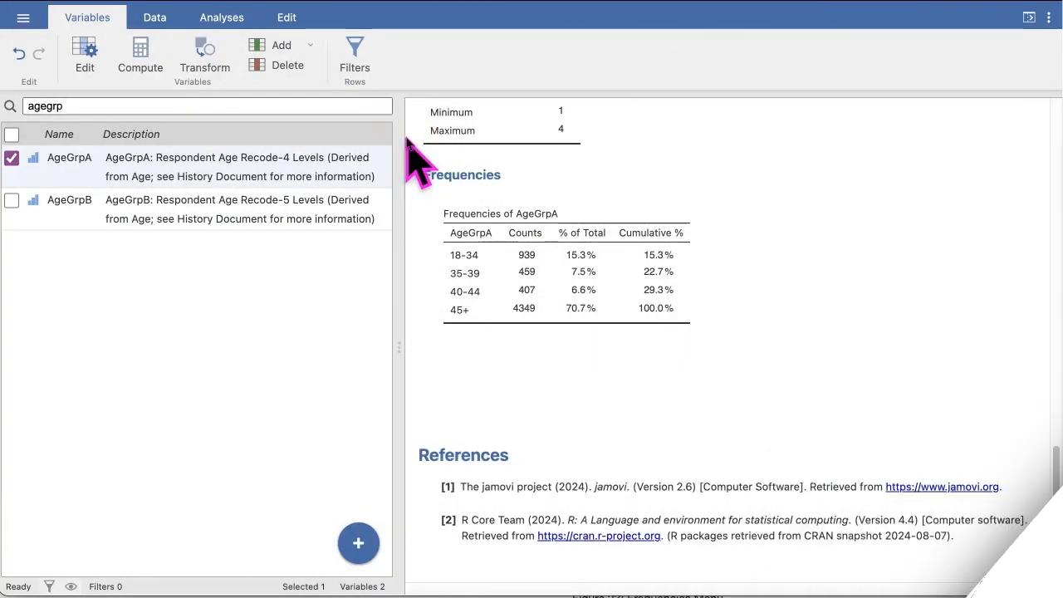
- Create a new Descriptives analysis of smokeStat split by AgeGrpA, with frequency tables turned on
left_click(232, 17)
left_click(33, 48)
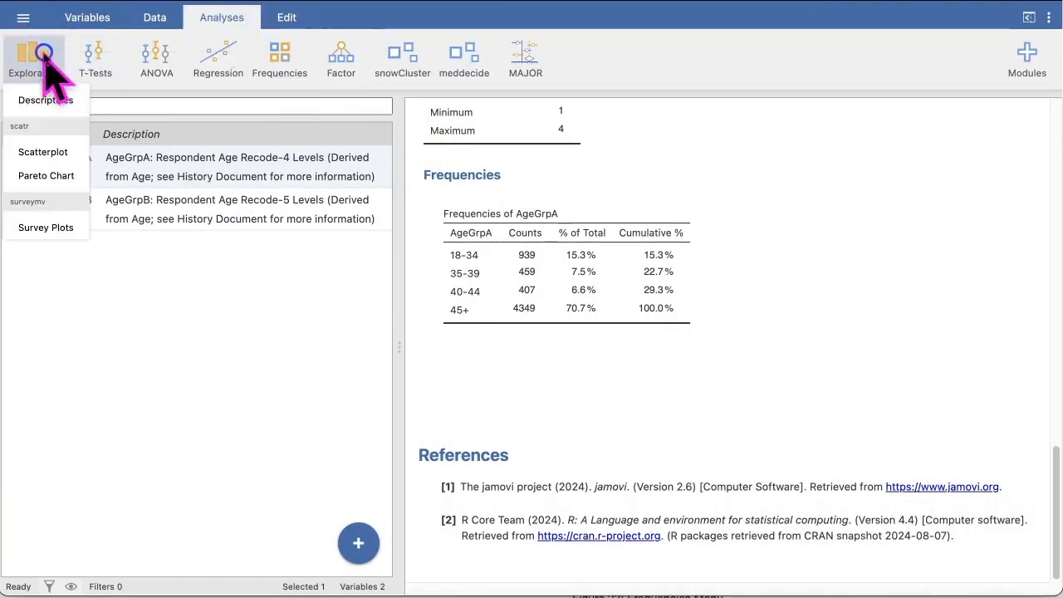
left_click(55, 103)
left_click_drag(71, 274, 385, 295)
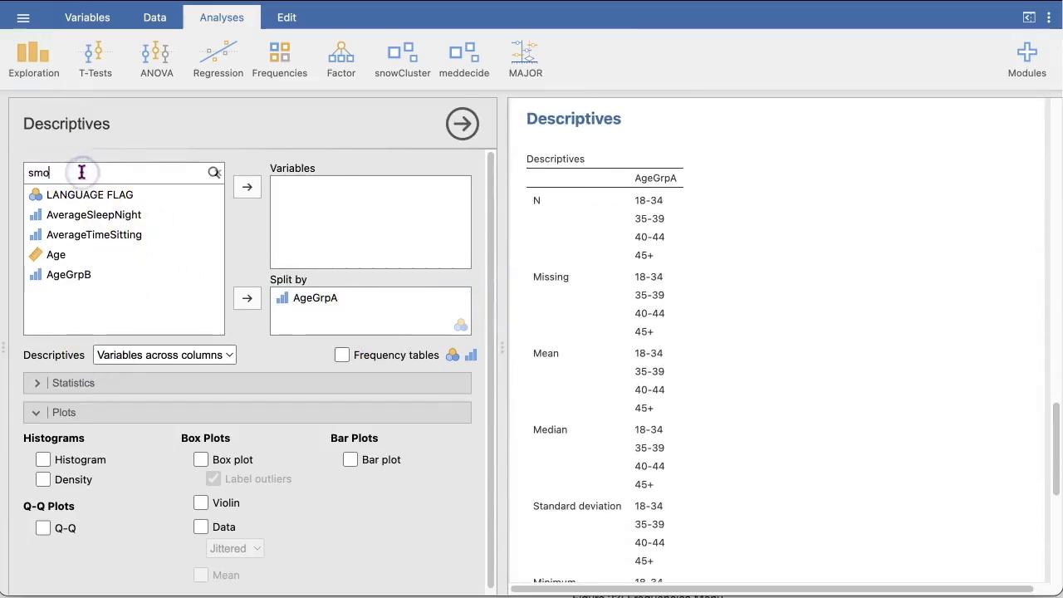
left_click_drag(88, 235, 365, 198)
scroll(751, 398, "down", 10)
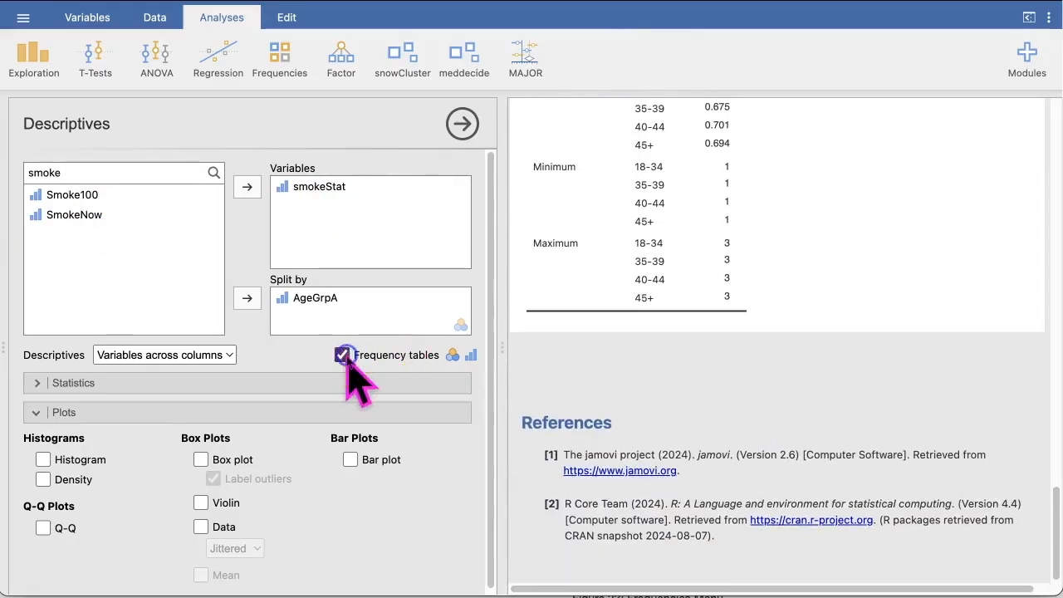
scroll(689, 415, "down", 3)
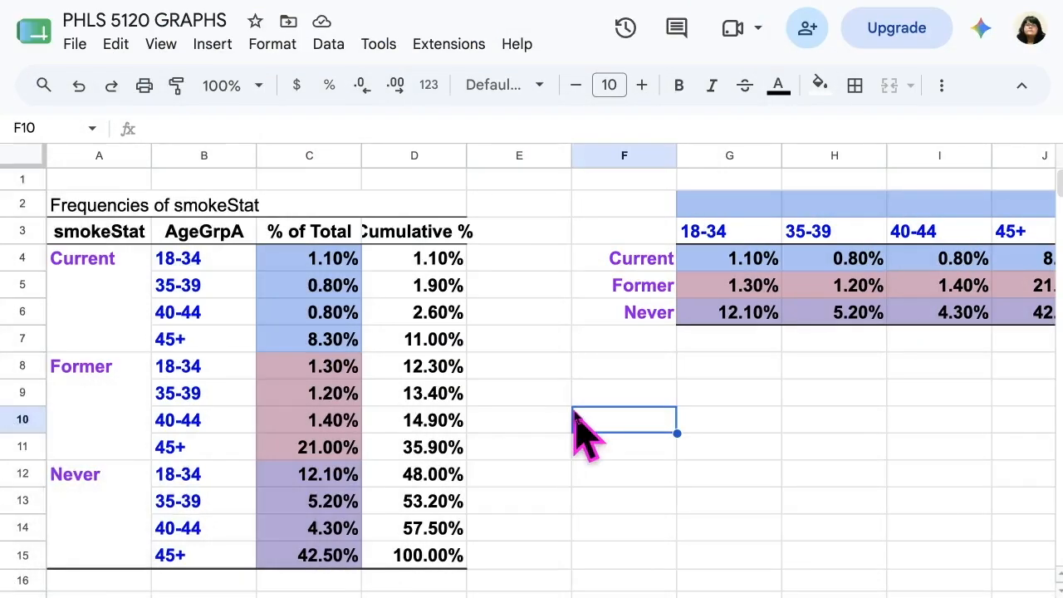
- Switch to the PHLS 5120 GRAPHS spreadsheet in Google Sheets and examine the Current, Former and Never groups in the smokeStat frequency table
left_click(105, 278)
left_click(112, 404)
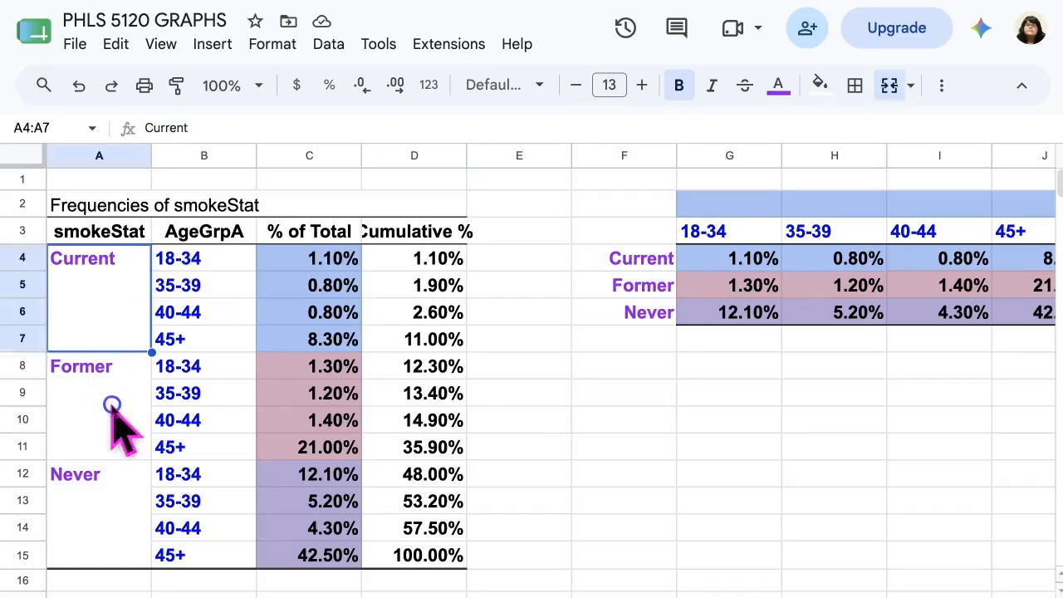
left_click(102, 517)
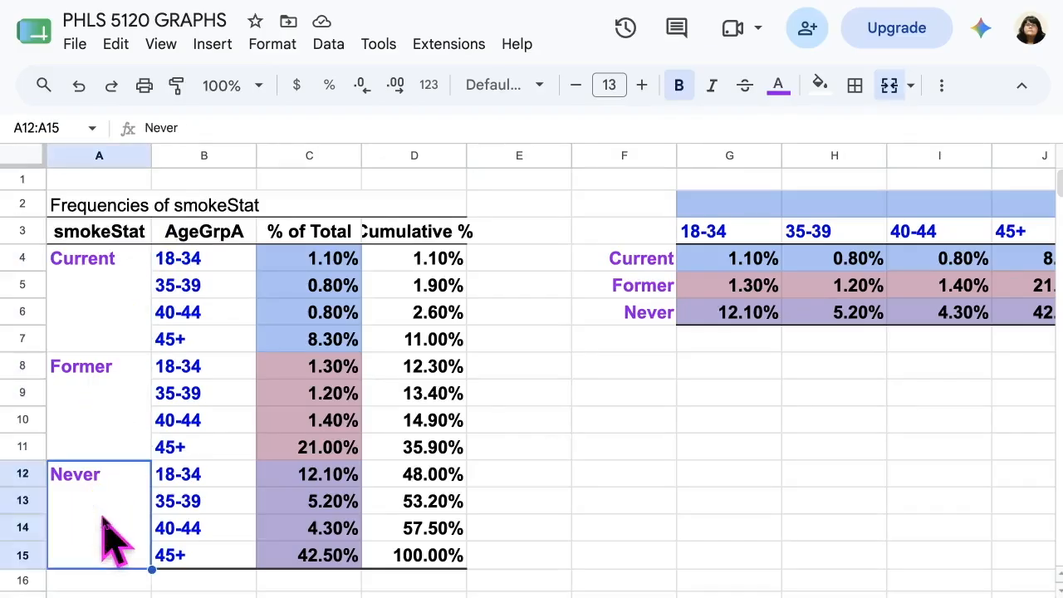
left_click(105, 309)
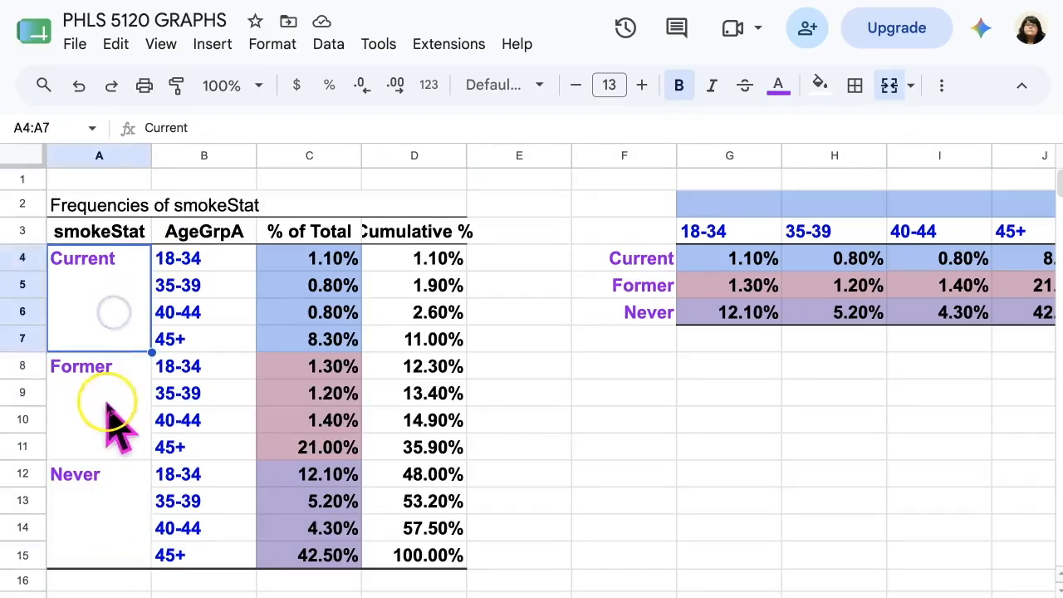
left_click(106, 402)
left_click(105, 494)
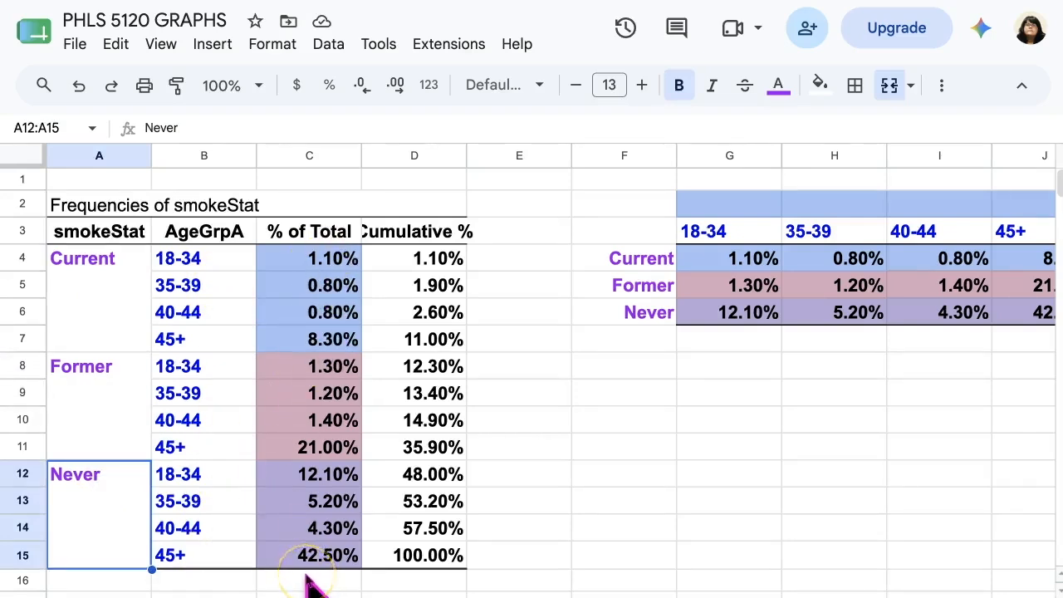
- Examine the rearranged summary table's smoking-status rows, age-group column headings from 18-34 to 45+, and percentages
left_click(631, 259)
left_click(642, 284)
key("Down")
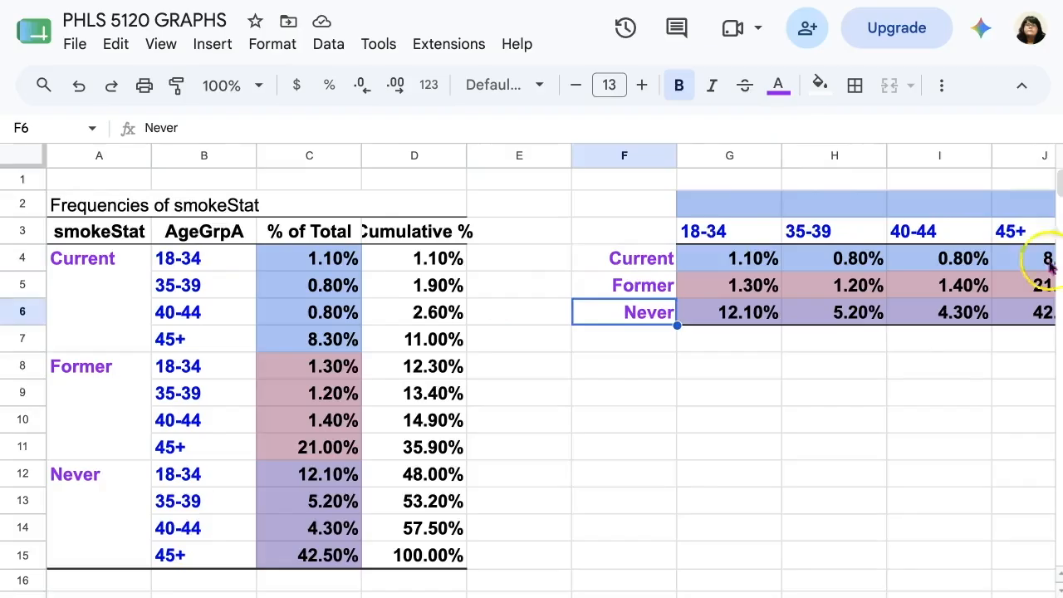
scroll(921, 374, "right", 4)
left_click(585, 220)
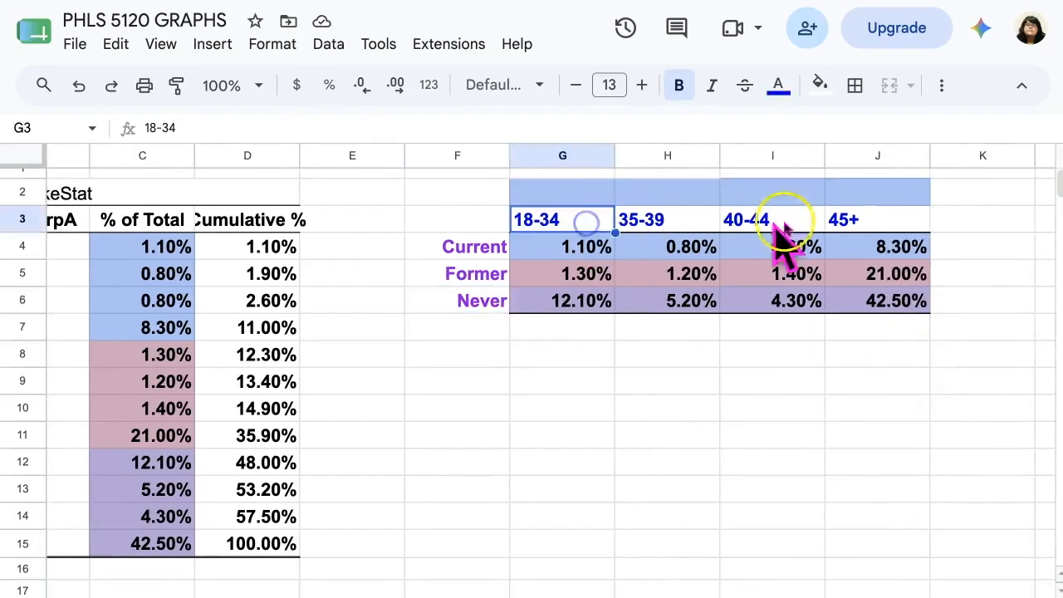
left_click(872, 220)
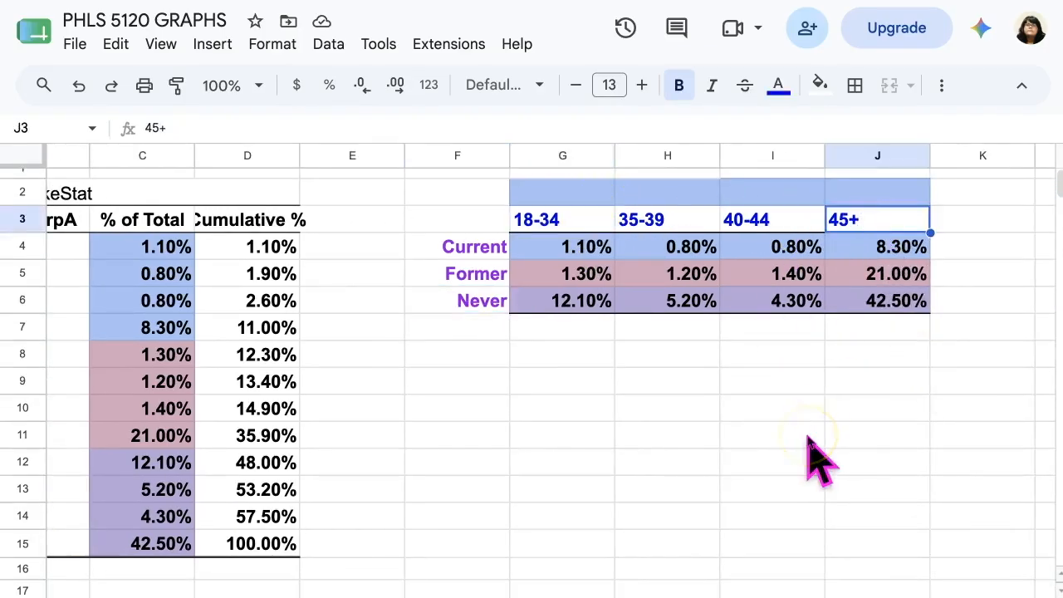
left_click(584, 253)
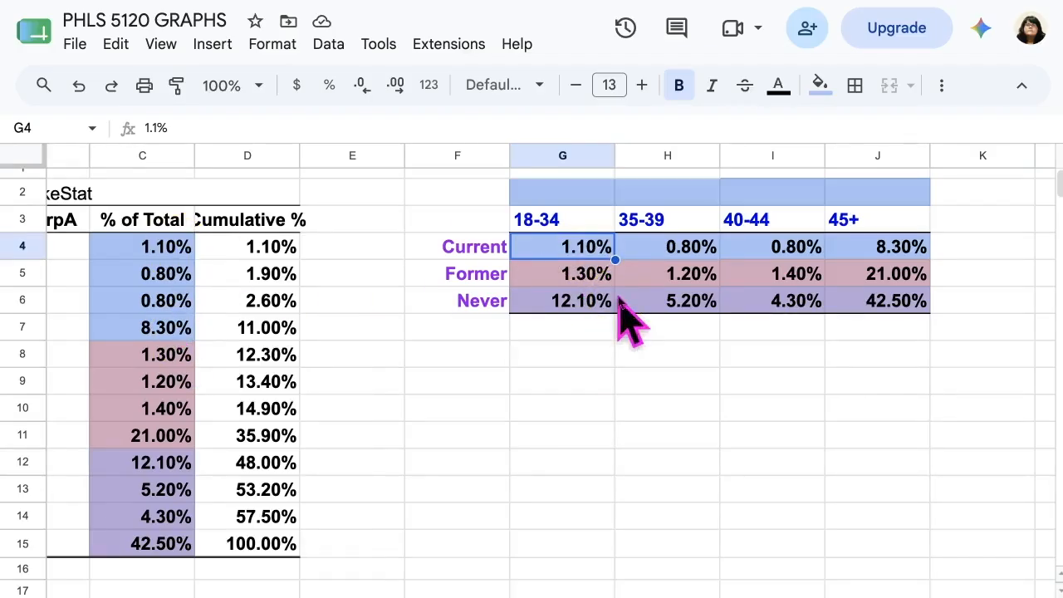
- Insert a chart from the range F3:J6 and change its type to a line chart
left_click_drag(471, 220, 892, 309)
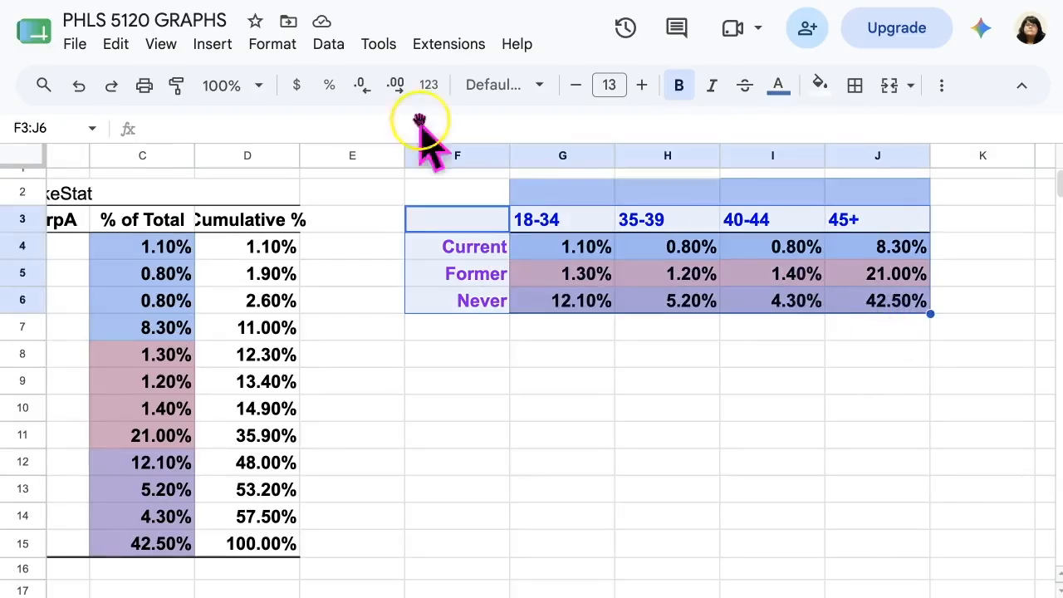
left_click(226, 44)
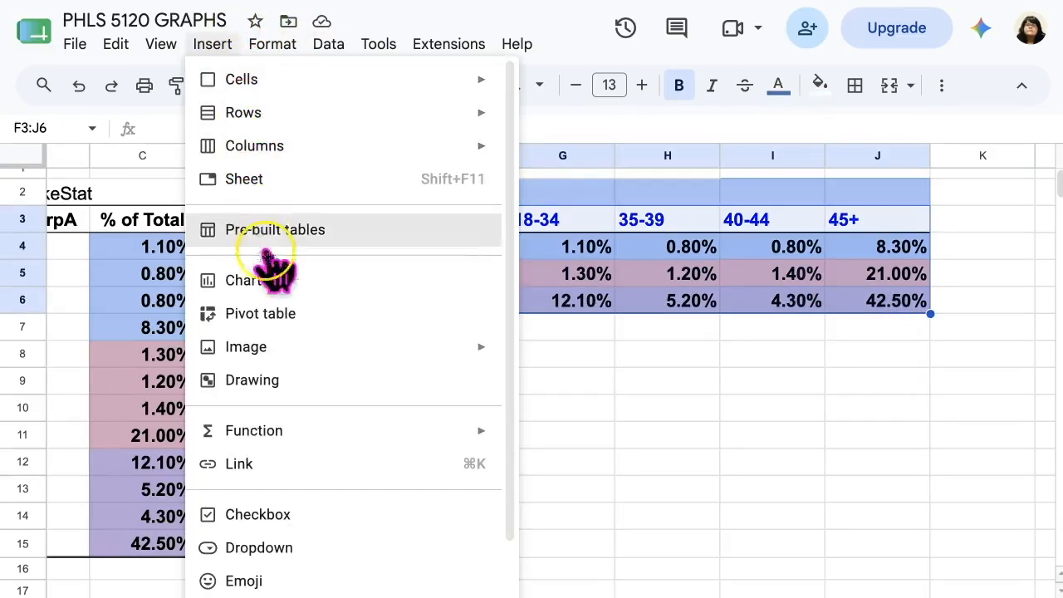
left_click(267, 280)
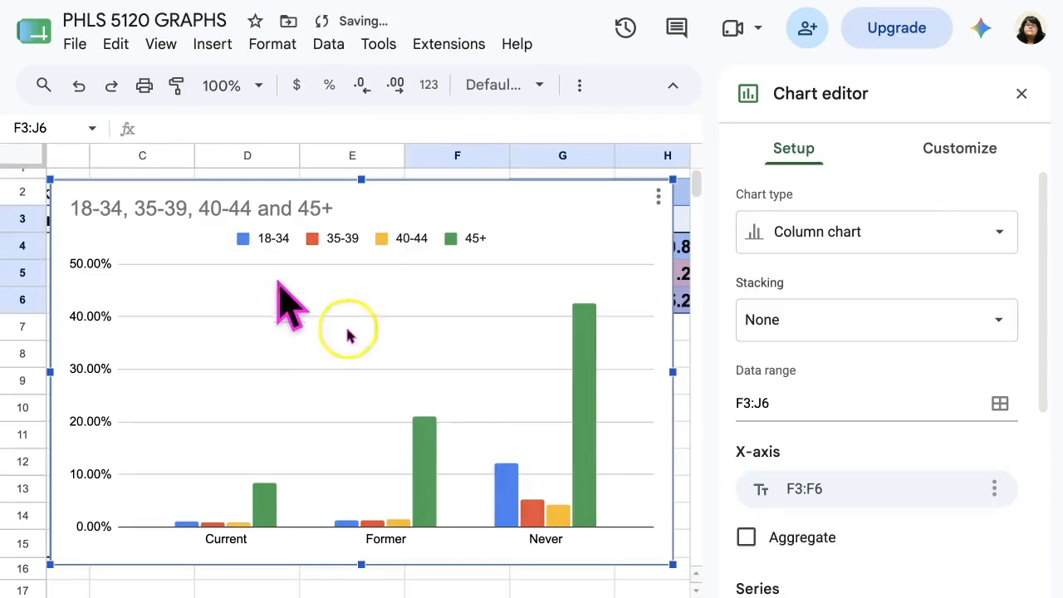
scroll(822, 515, "down", 2)
scroll(825, 541, "up", 2)
left_click(965, 253)
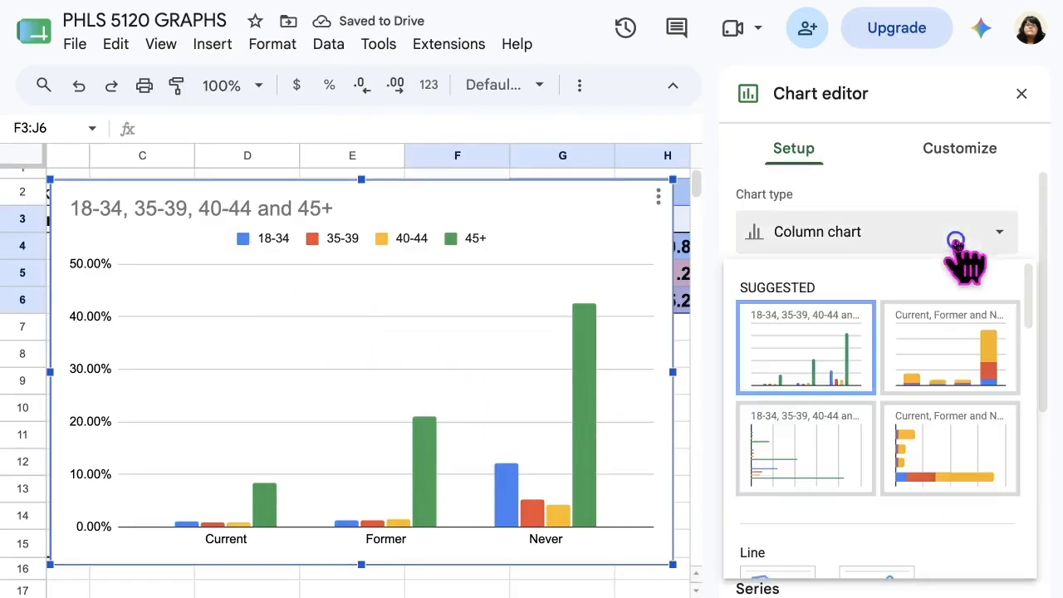
scroll(911, 440, "down", 3)
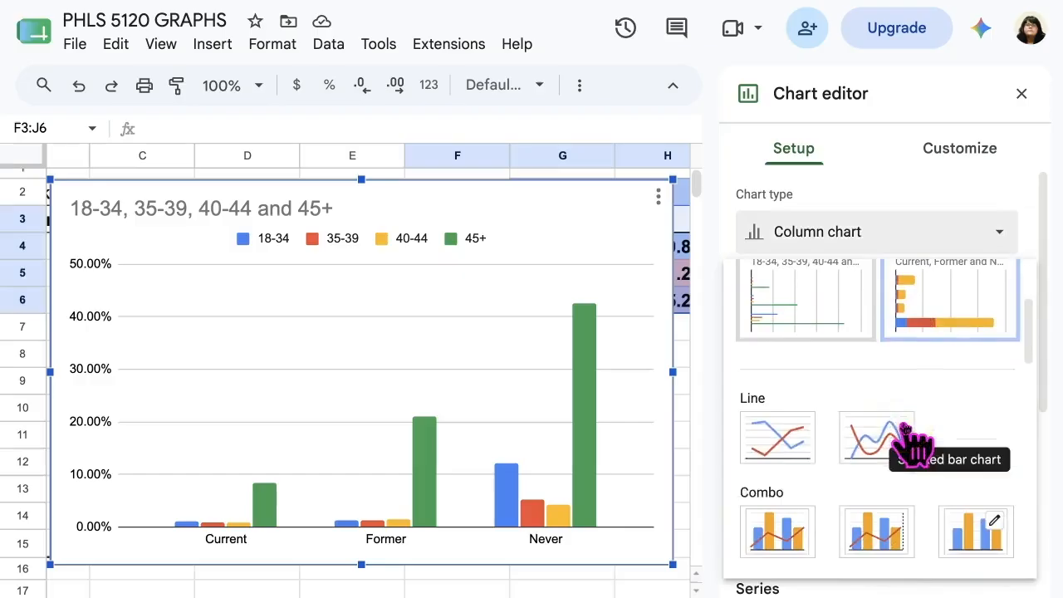
left_click(777, 437)
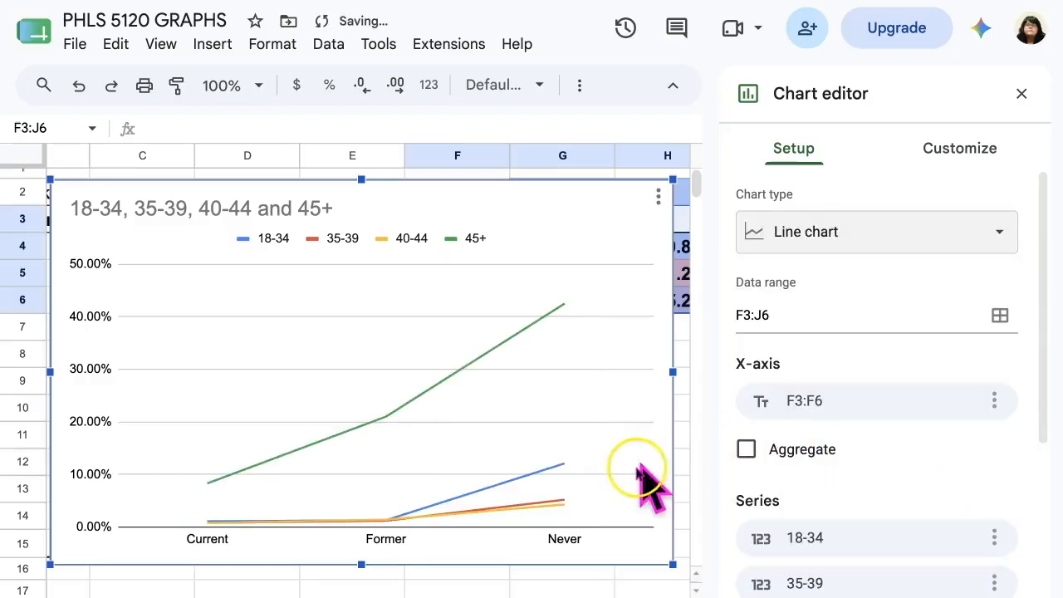
- Set the chart title to "This is my line chart for smoking using HINTS"
left_click(249, 207)
left_click(249, 208)
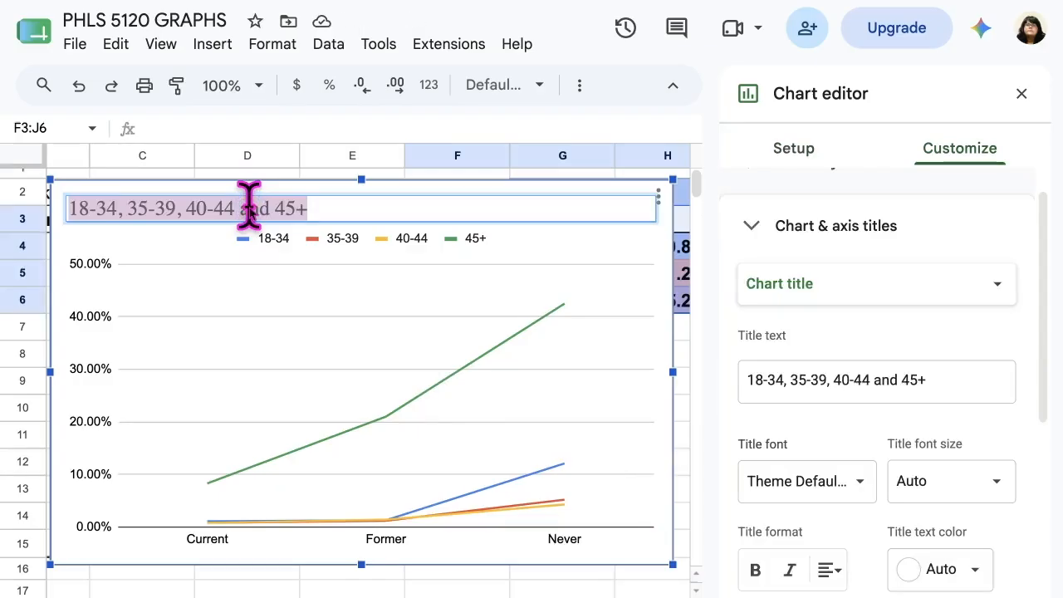
type("This is my l")
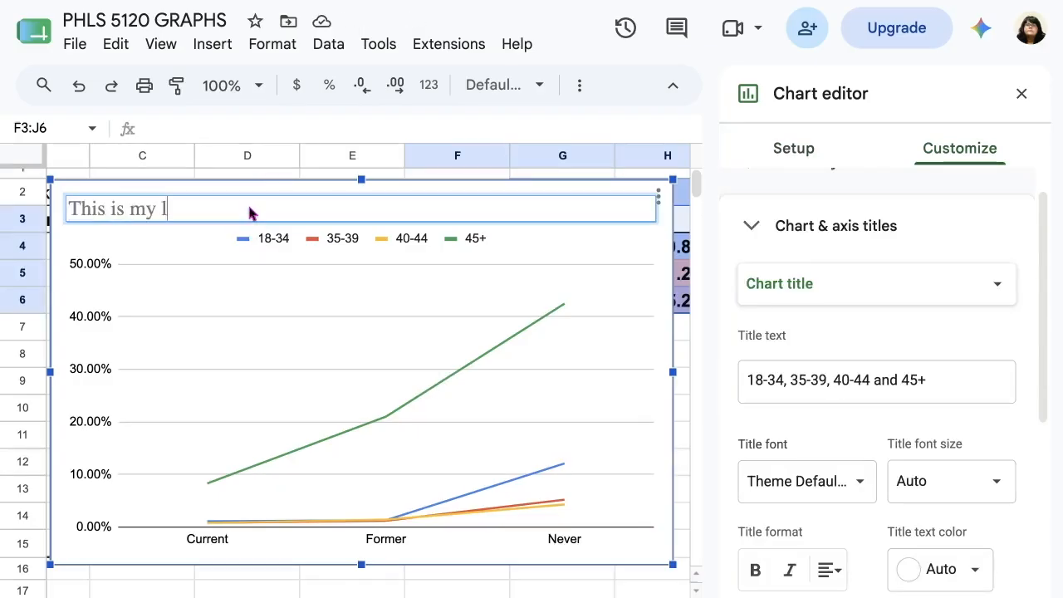
type("ine chart for smoking using HINTS")
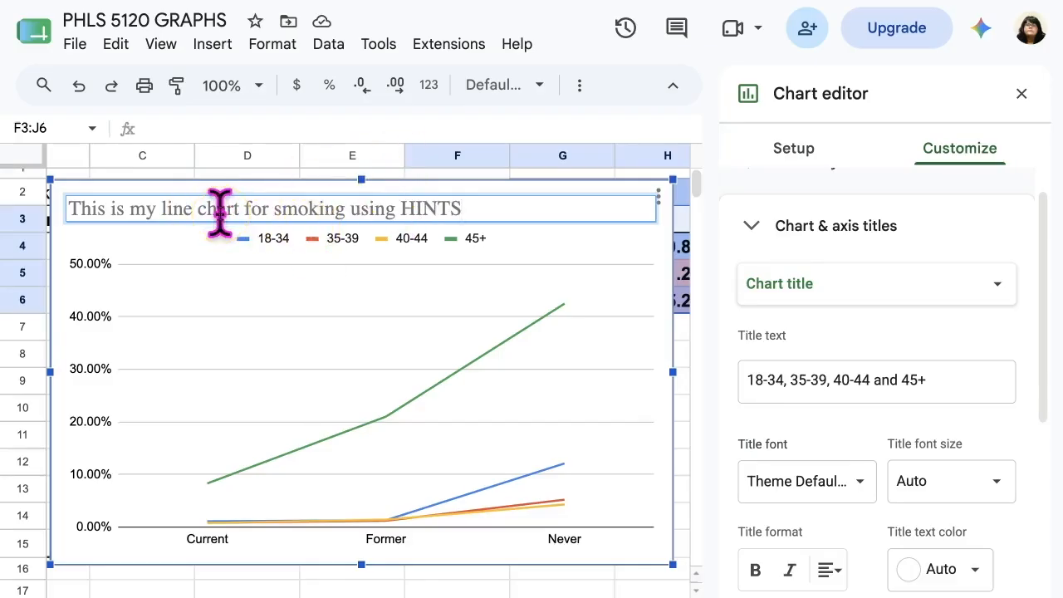
left_click(566, 408)
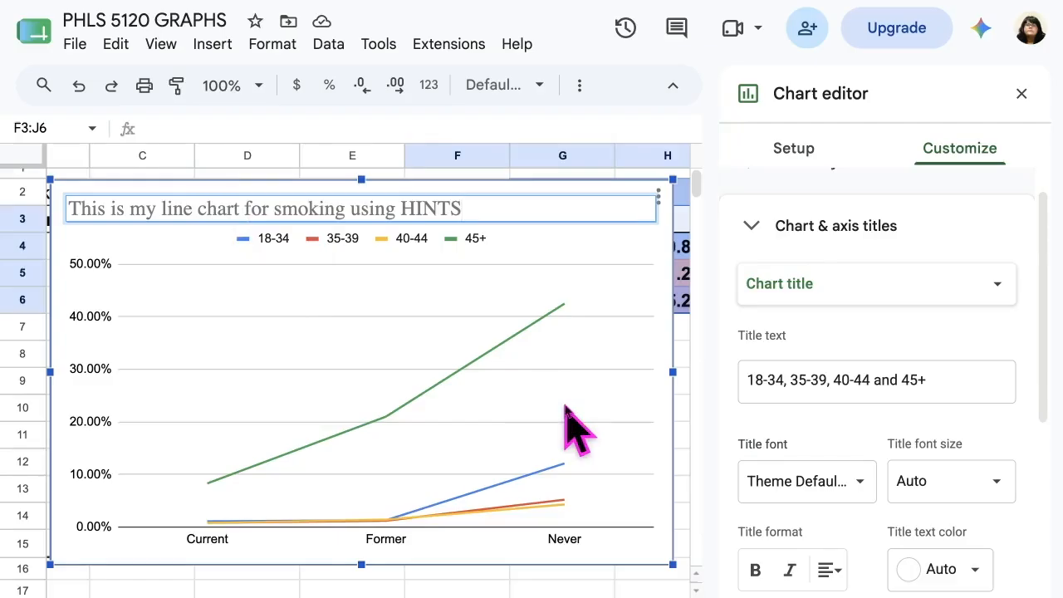
left_click(131, 359)
- Change the line color of the chart's 45+ series to magenta
left_click(358, 527)
left_click(429, 386)
left_click(856, 425)
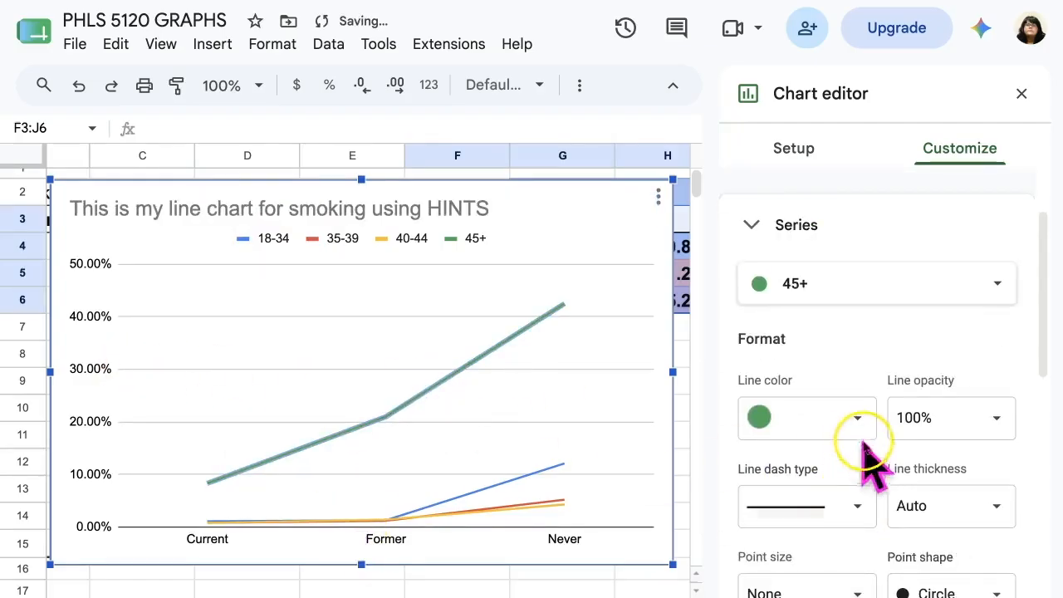
left_click(963, 121)
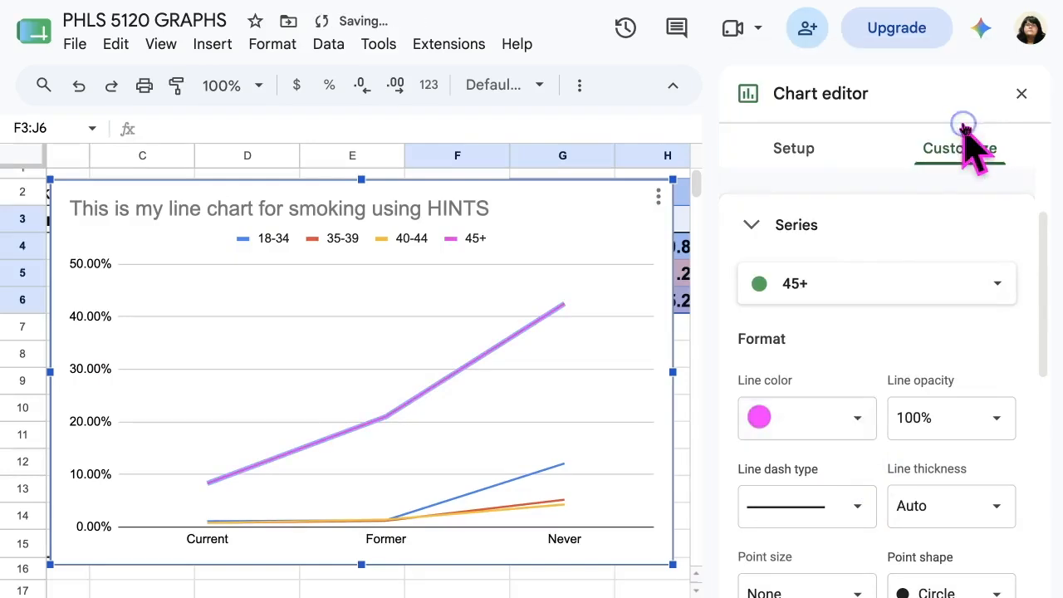
- Change the line color of the chart's 18-34 series to green
left_click(548, 467)
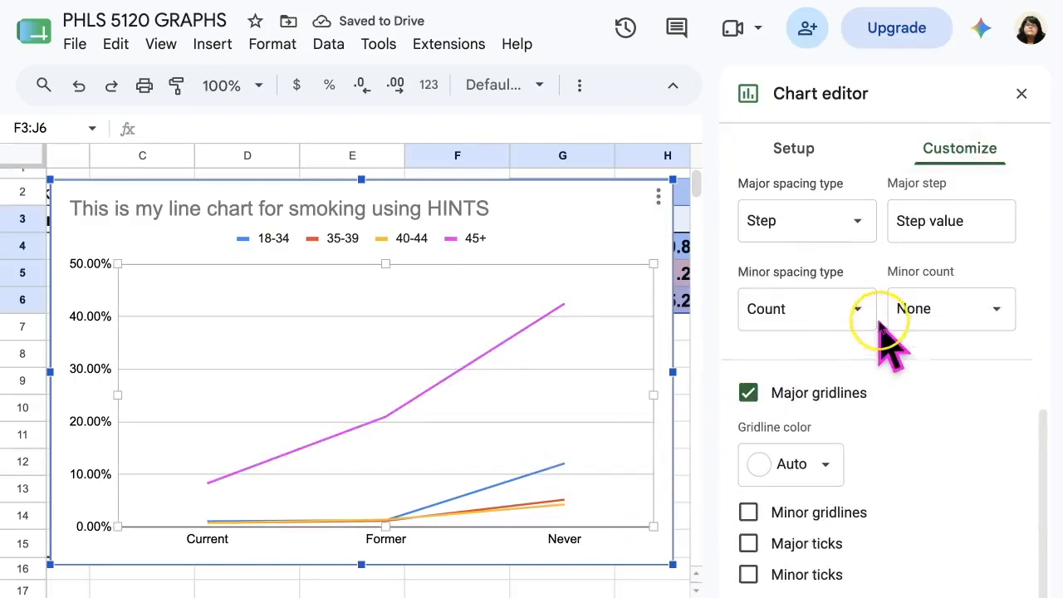
scroll(882, 332, "up", 3)
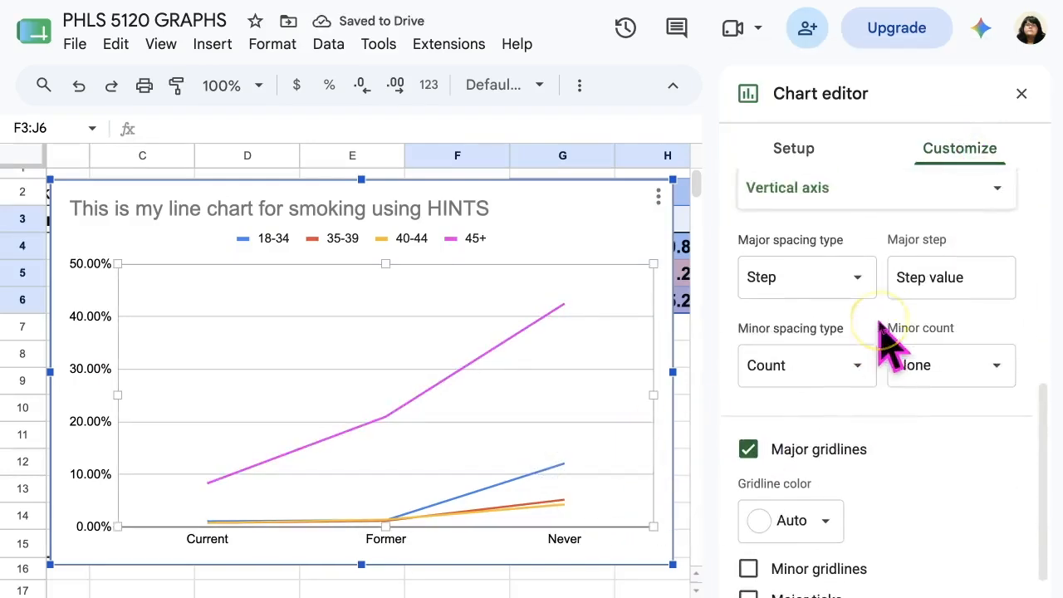
left_click(546, 474)
left_click(550, 470)
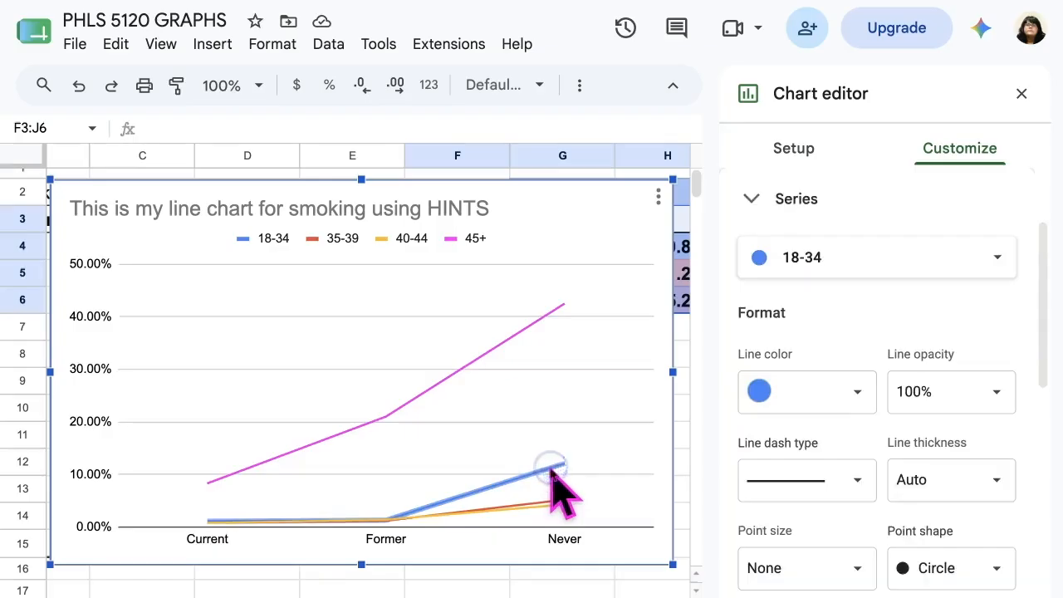
left_click(851, 382)
left_click(851, 94)
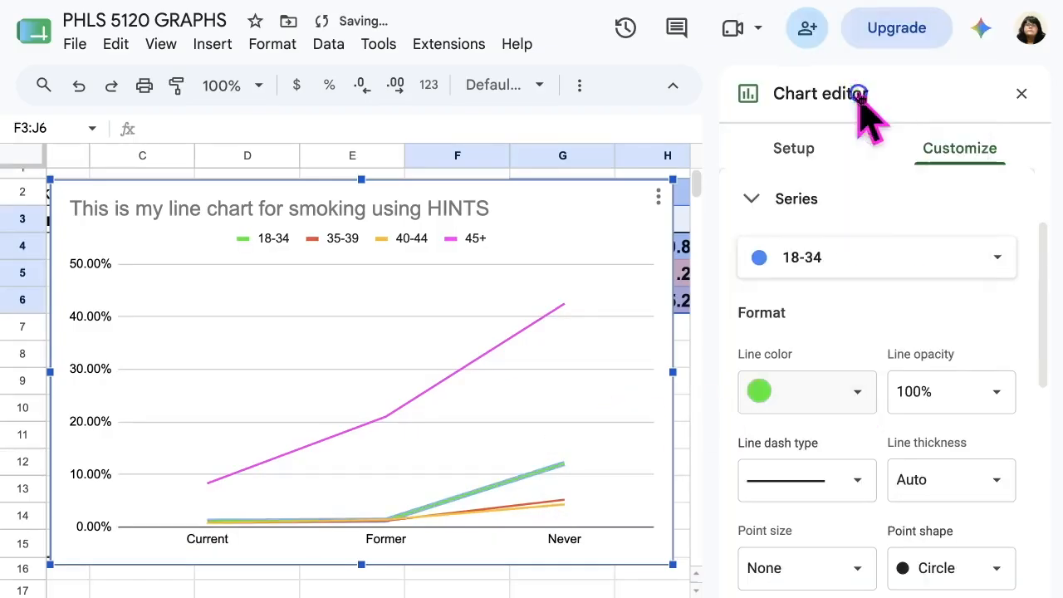